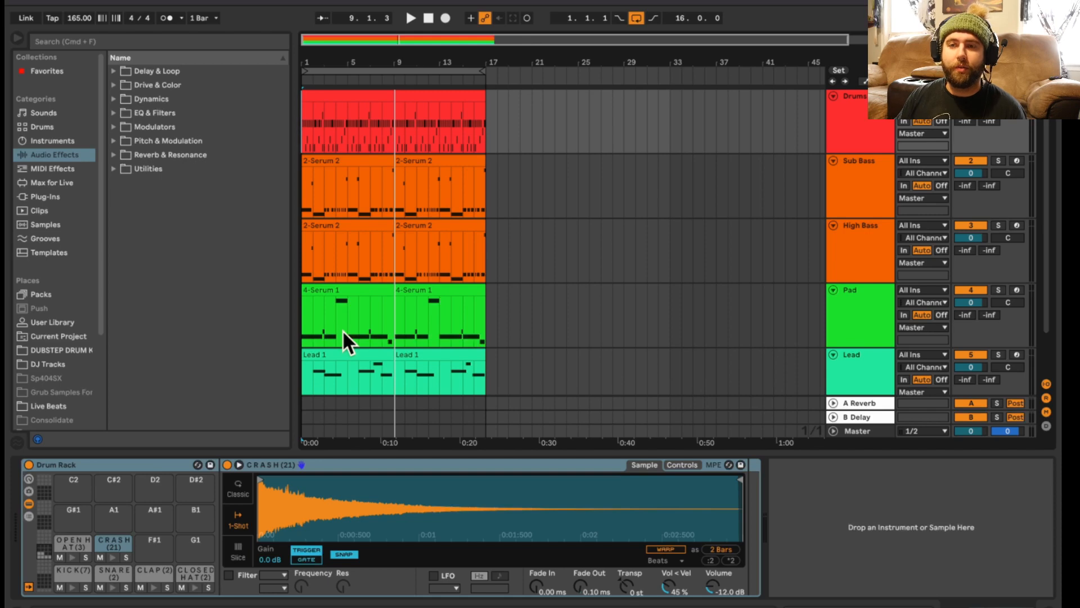
- Play the arrangement from the start to hear the mix without sidechain compression
click(860, 205)
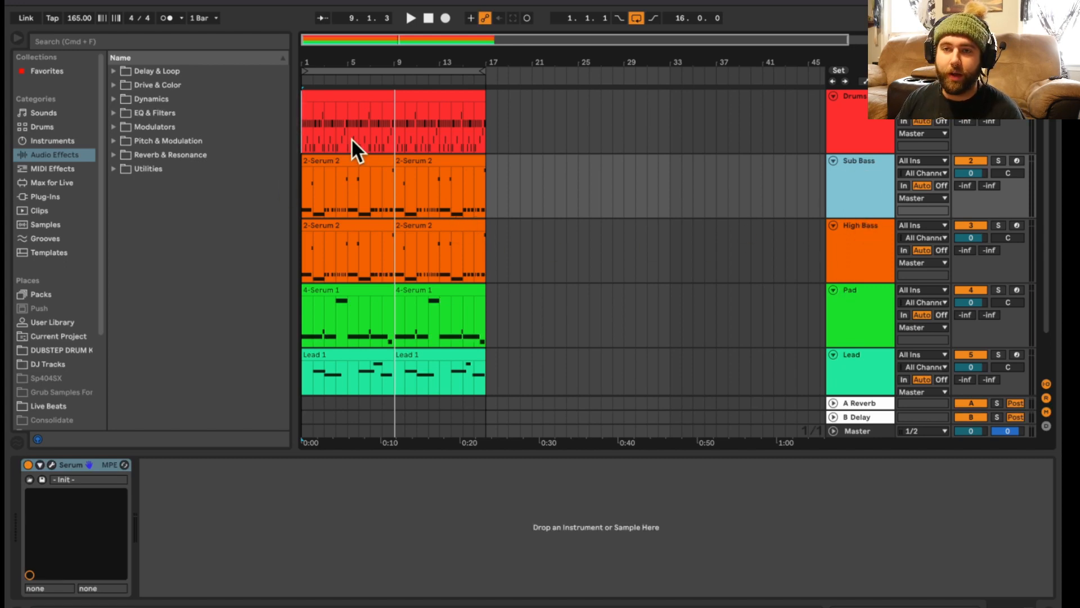
click(310, 205)
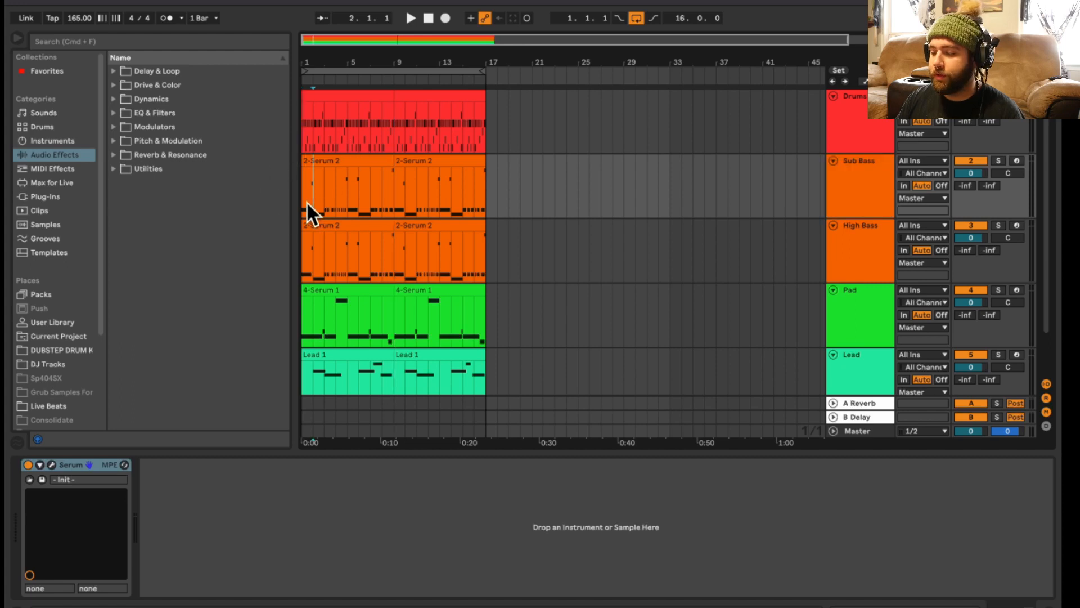
key(space)
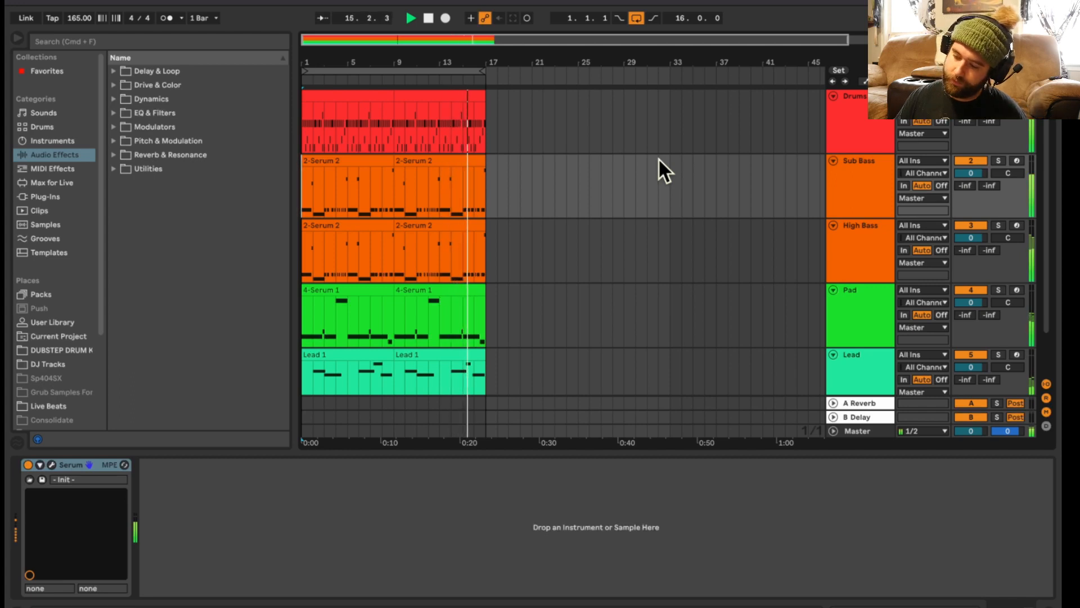
key(space)
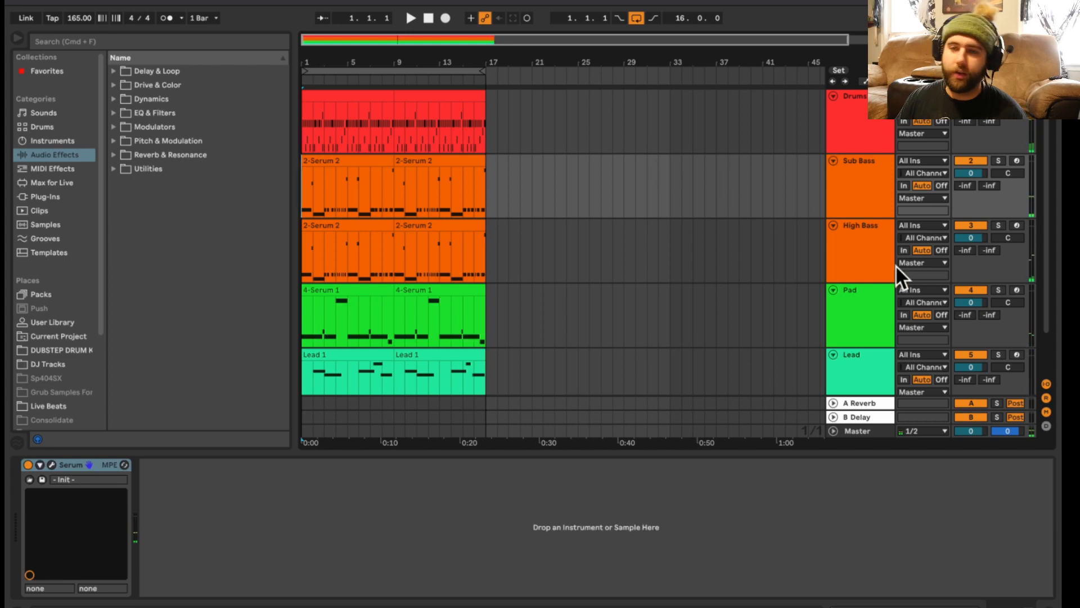
- Group the Sub Bass and High Bass tracks together
click(846, 180)
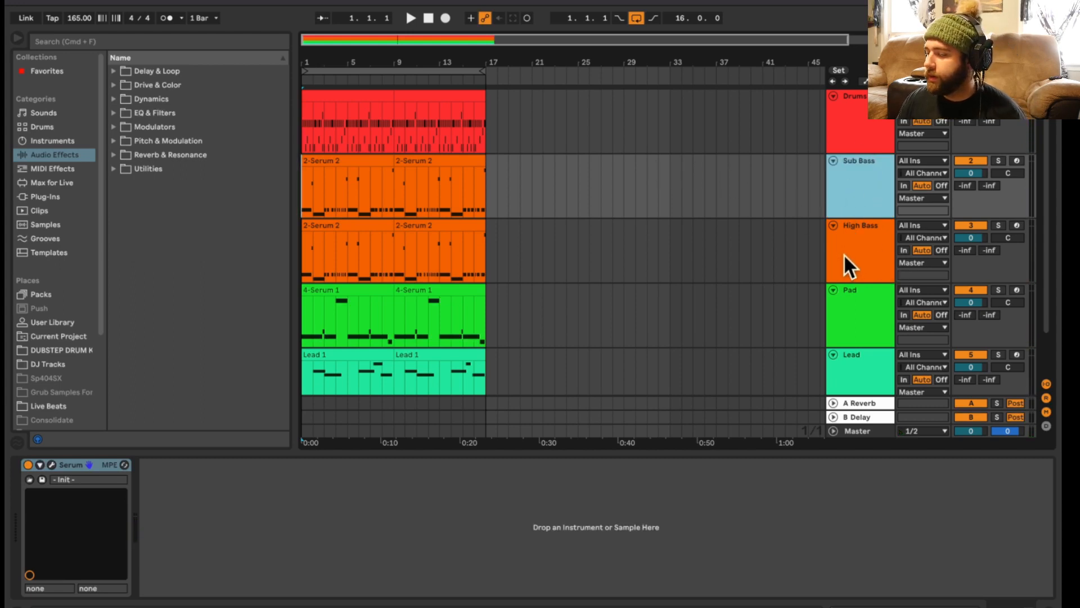
click(860, 255)
shift+click(862, 196)
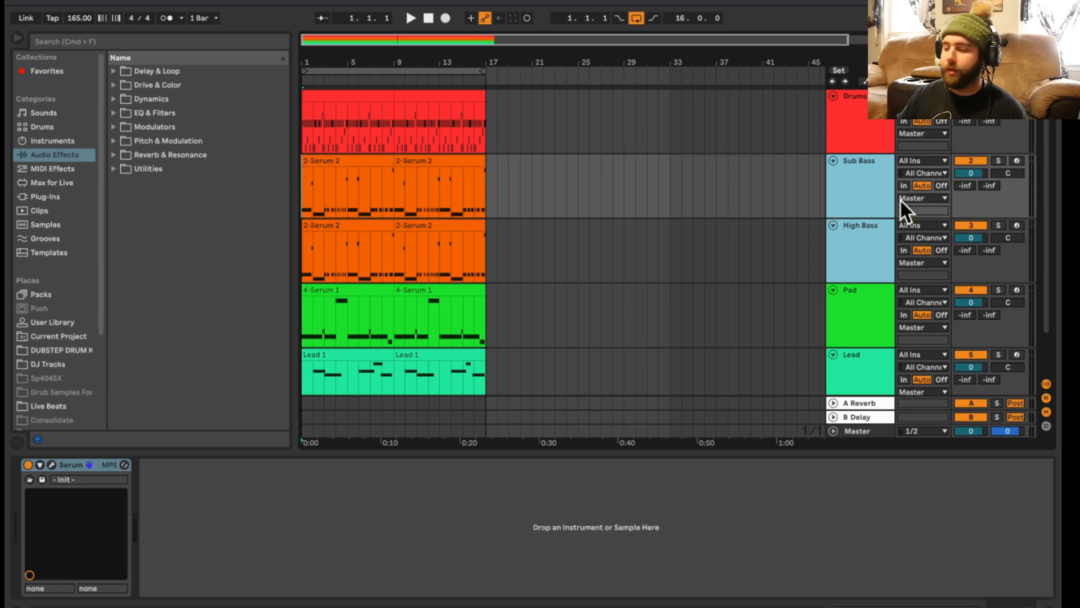
key(super+g)
- Audition the Sub Bass and High Bass tracks by soloing each in turn during playback, then clear the solo
click(855, 248)
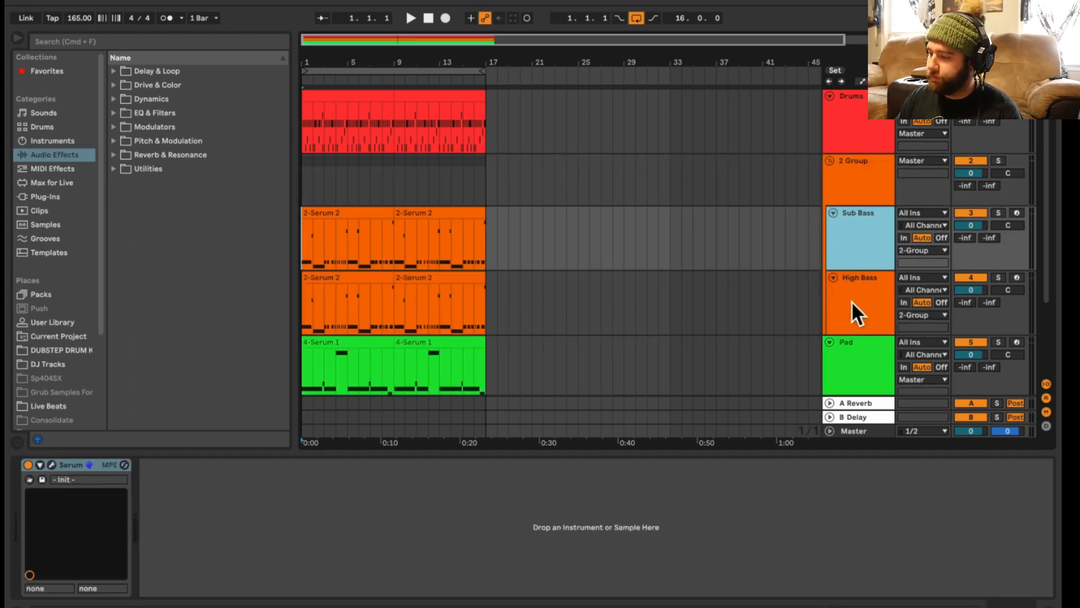
click(851, 278)
click(850, 238)
click(998, 218)
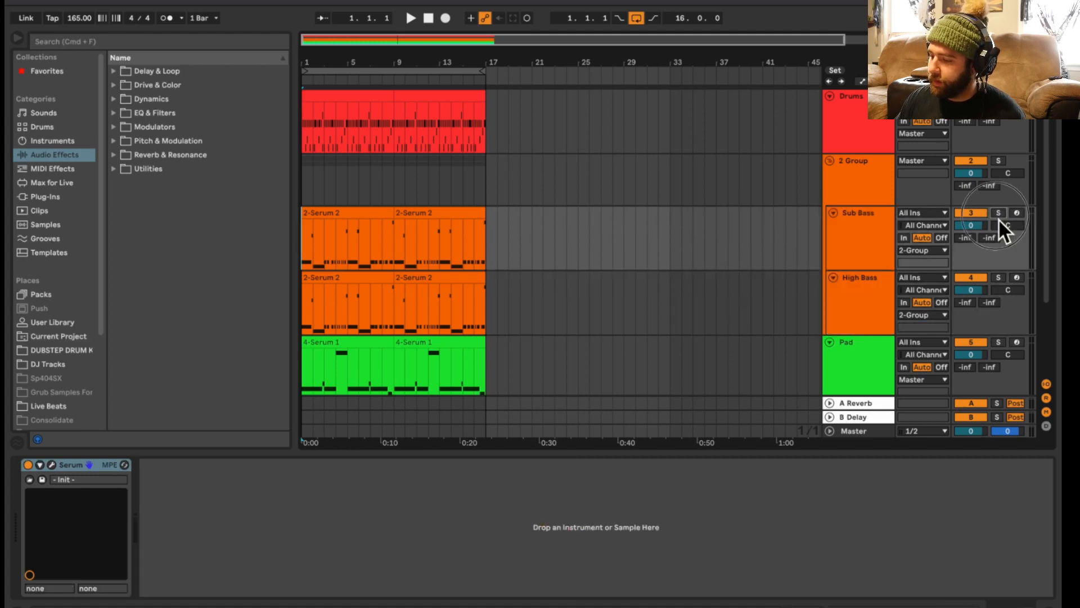
click(998, 214)
key(space)
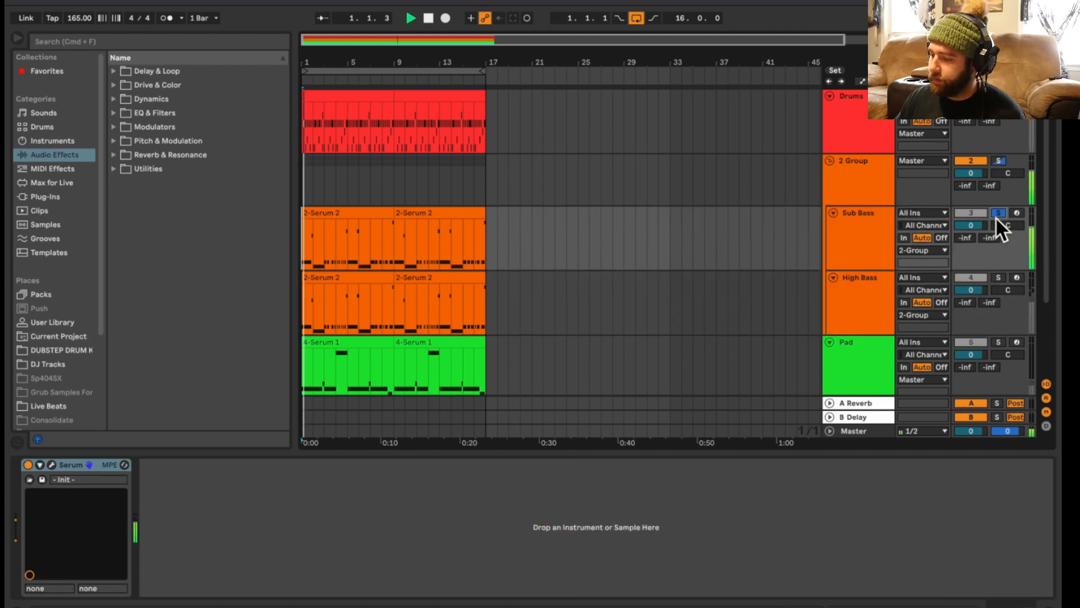
click(998, 278)
click(874, 294)
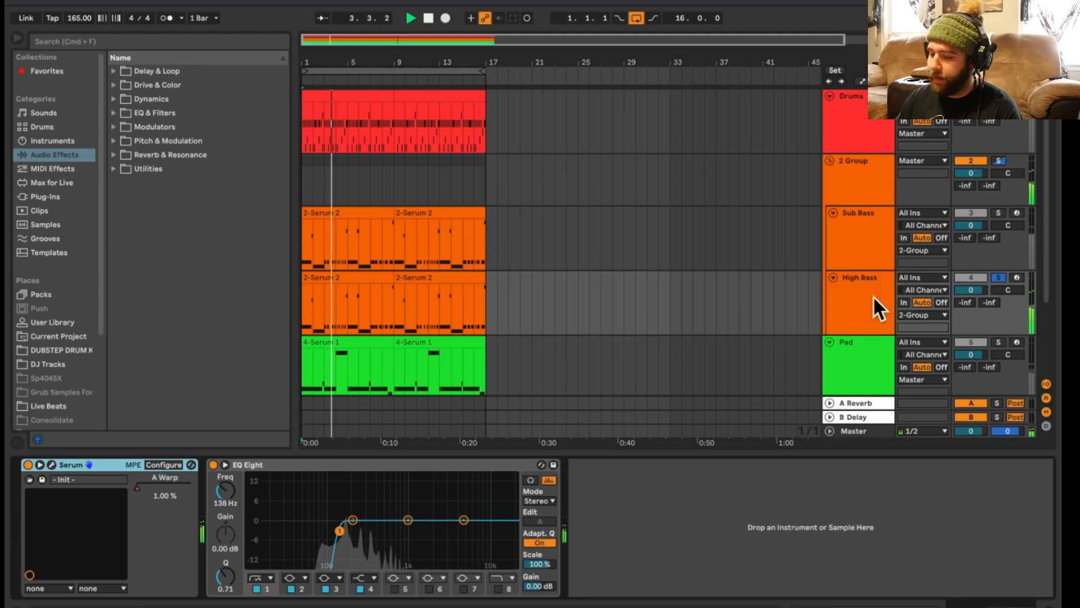
click(862, 245)
click(998, 278)
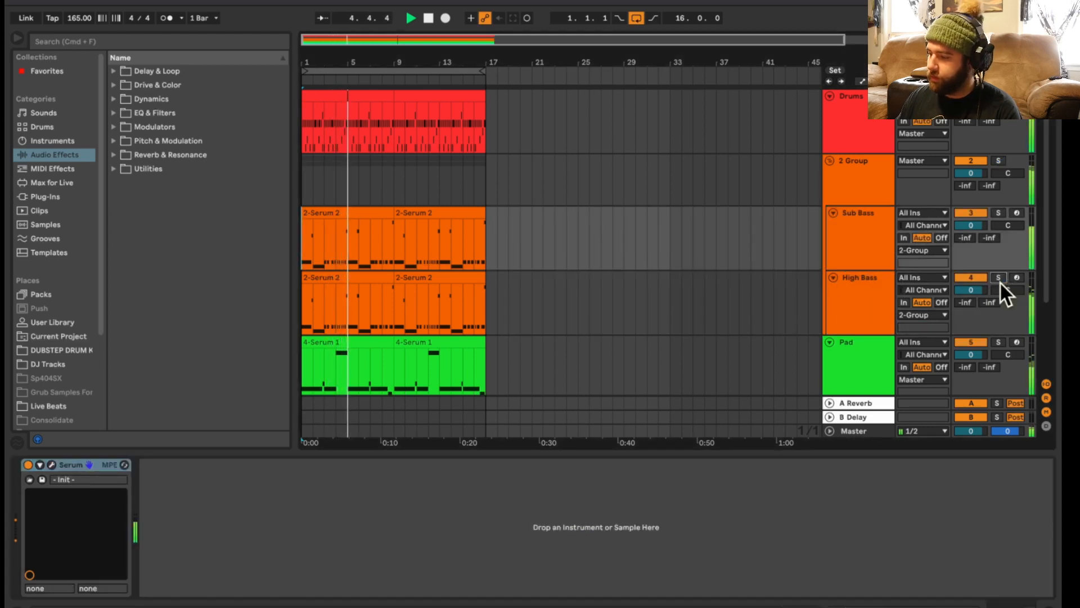
- Rename the new group track as Bass and collapse it
click(850, 187)
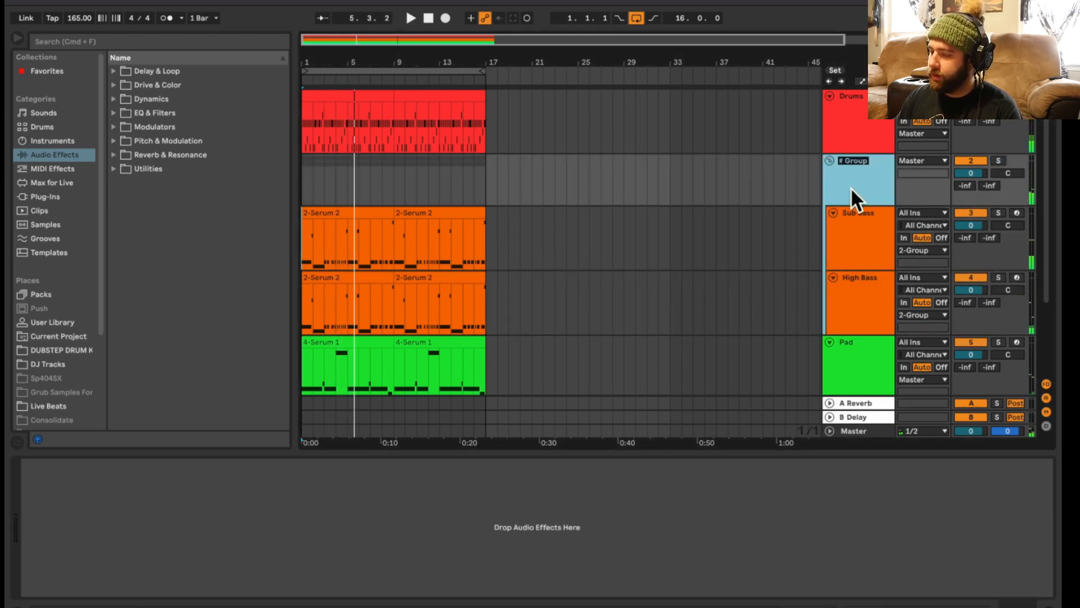
text(Bass)
key(Return)
click(833, 165)
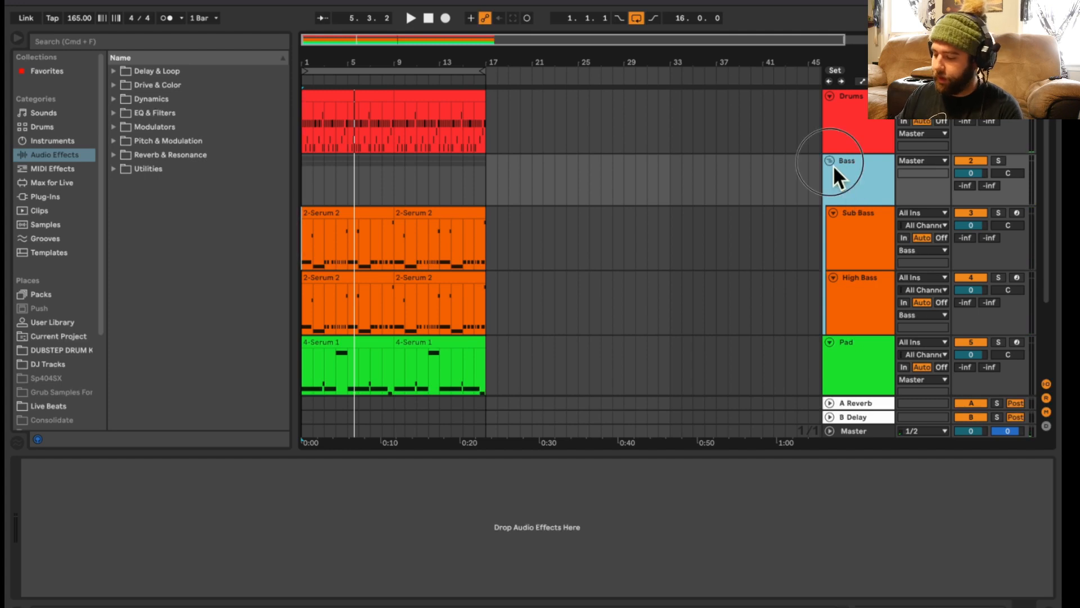
- Add a Compressor from the Dynamics effects to the Bass group and enable its Sidechain input
click(115, 99)
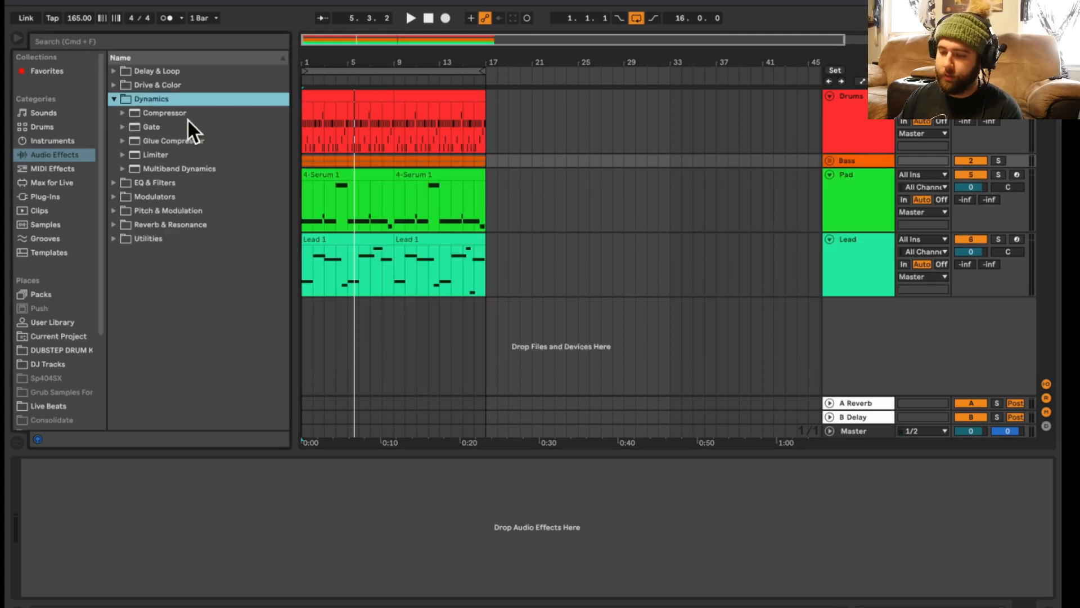
drag(172, 113, 859, 161)
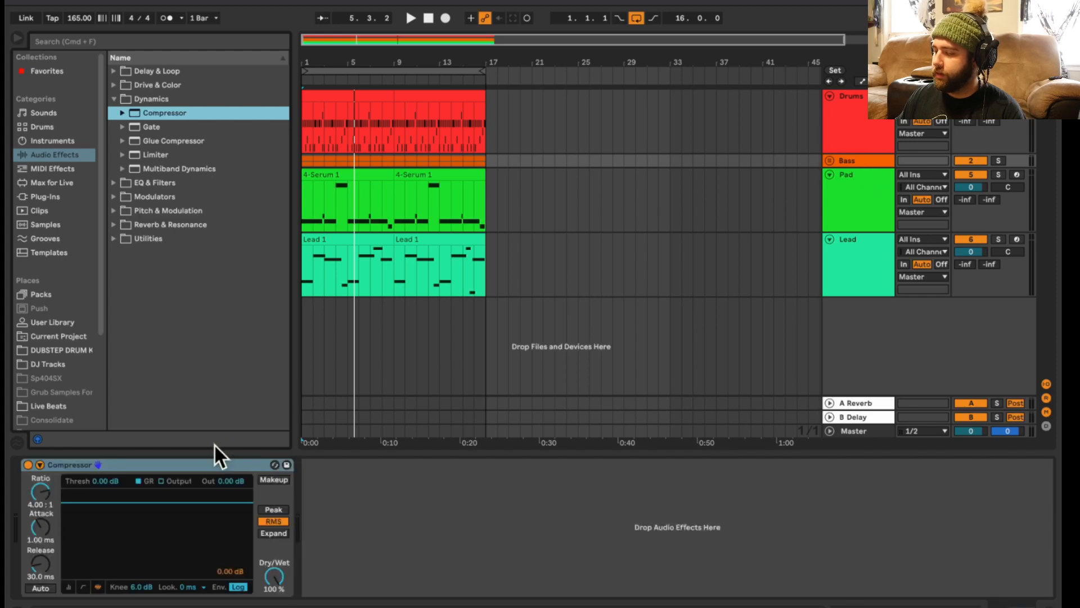
click(40, 464)
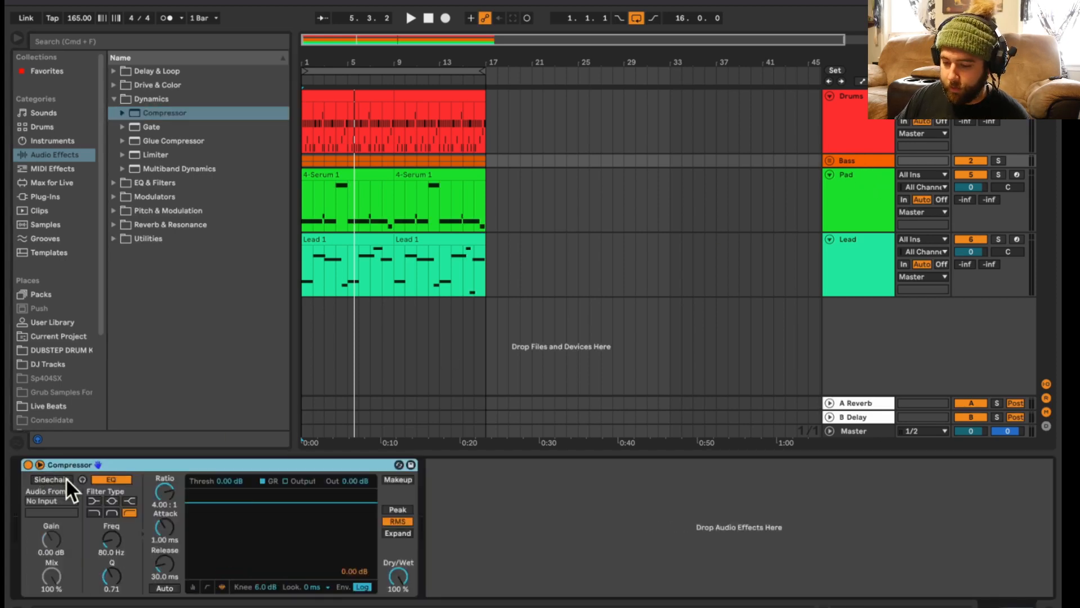
click(63, 480)
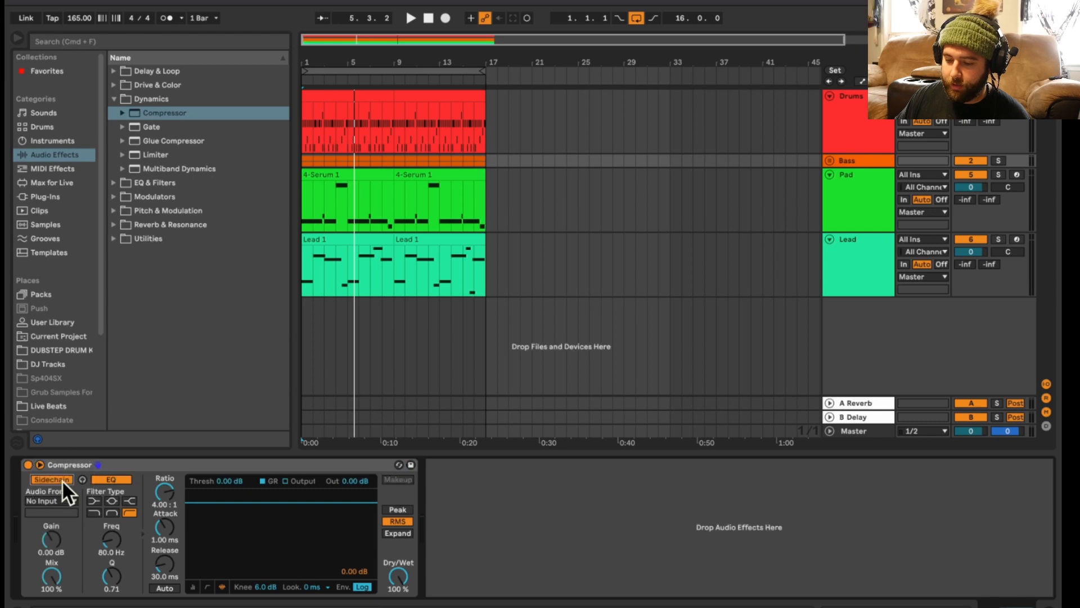
- Set the Bass group compressor's sidechain source to the Drums track, taking the KICK(7) Pre FX signal
click(842, 127)
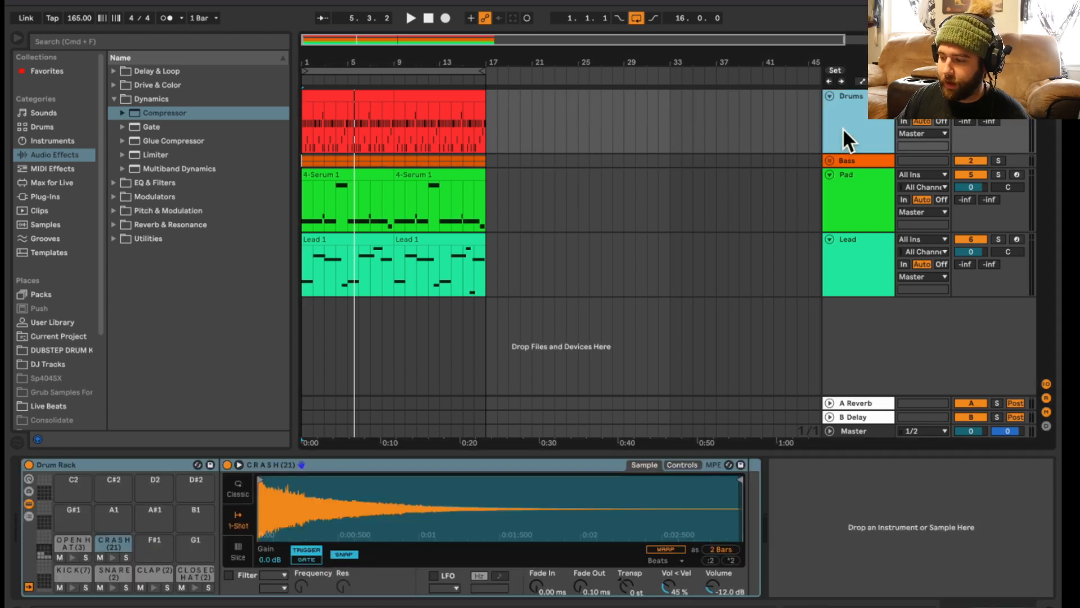
click(873, 162)
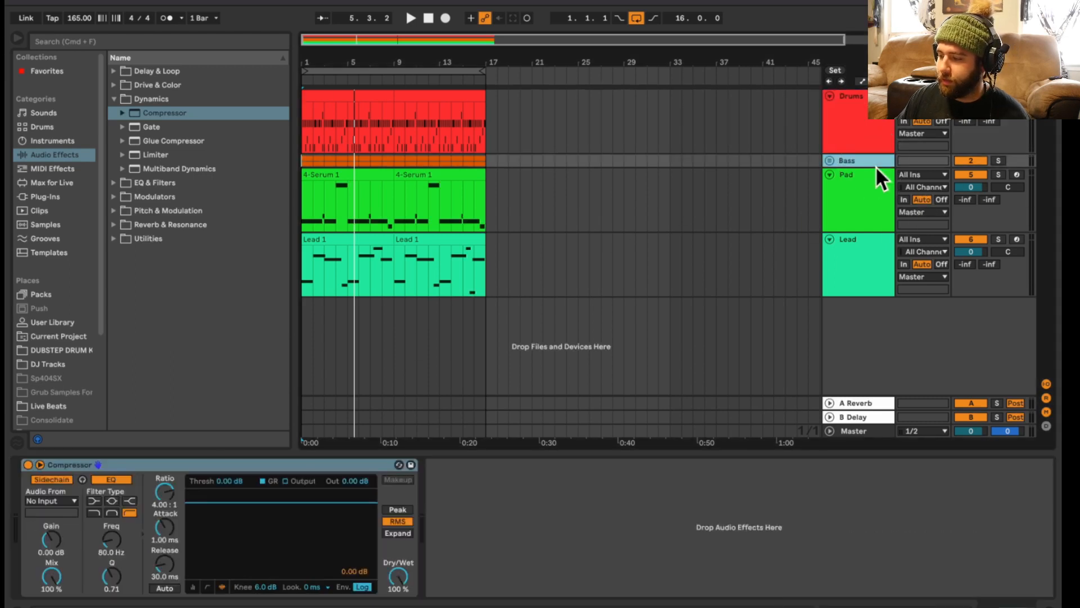
click(60, 501)
click(54, 512)
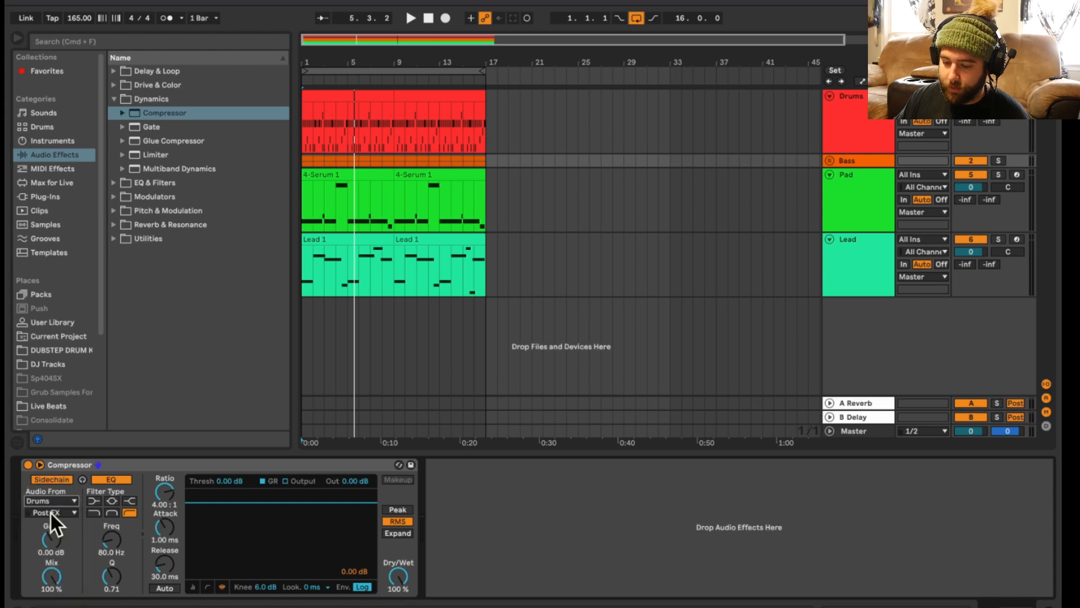
click(49, 511)
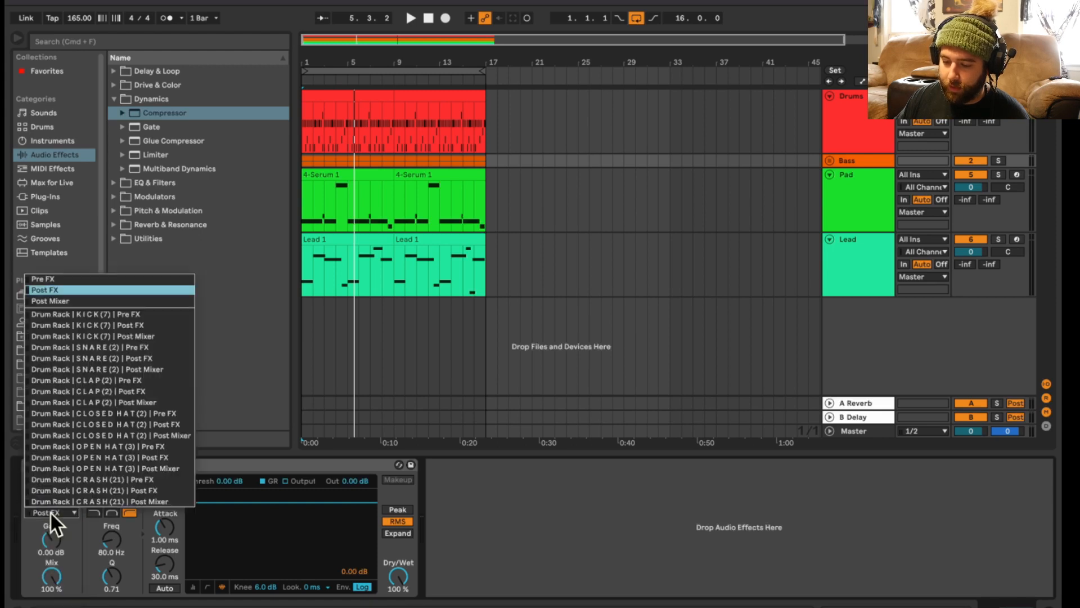
click(147, 316)
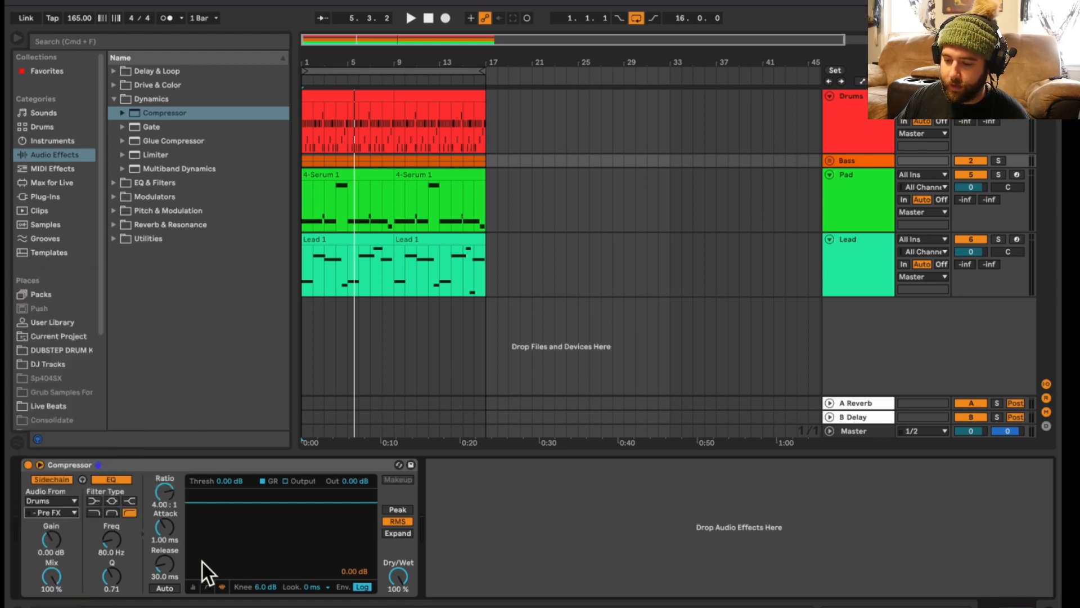
- Display the compressor's transfer curve and set its ratio to inf : 1 with a 0.01 ms attack
click(208, 586)
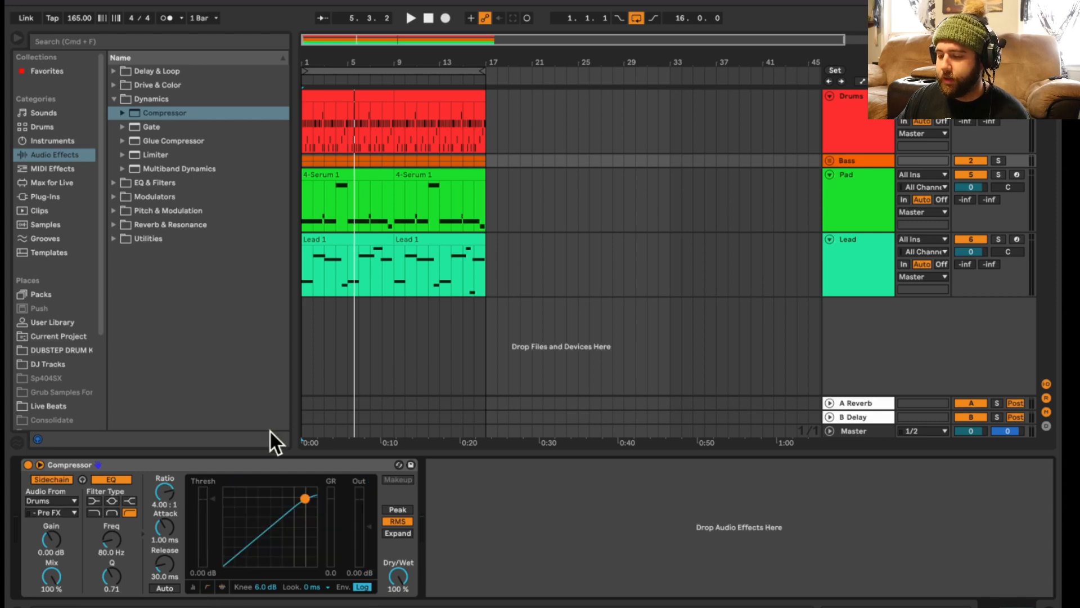
drag(165, 492, 165, 461)
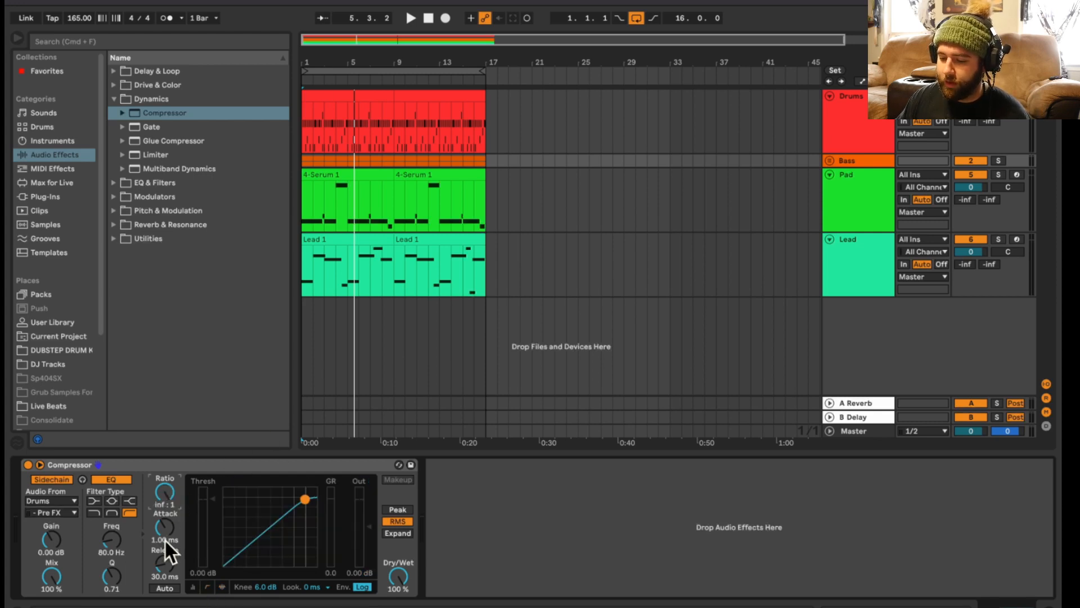
drag(165, 527, 165, 563)
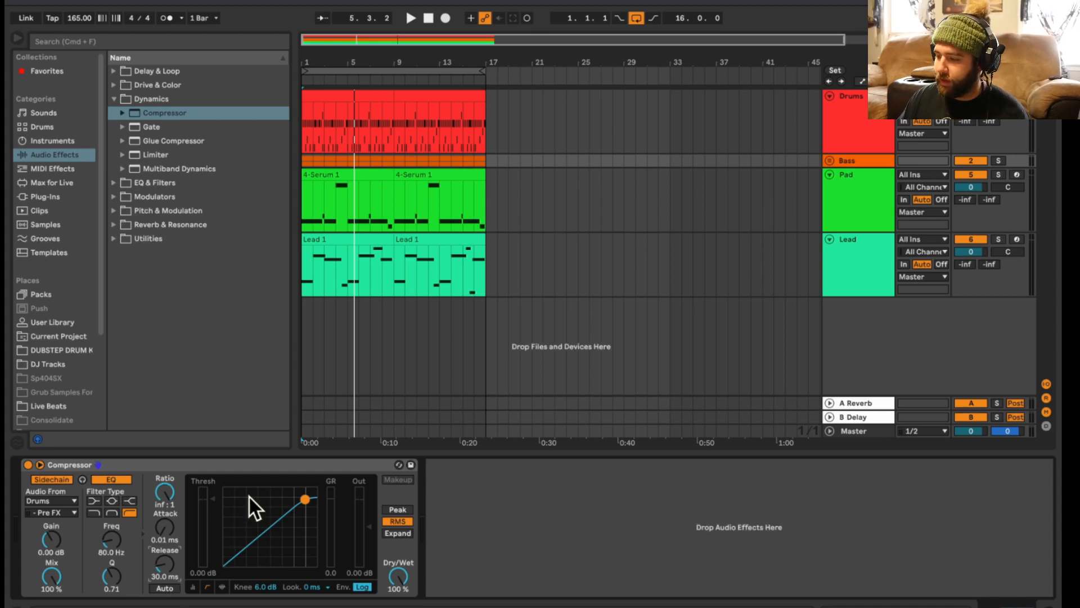
- Lower the compressor's threshold to about -35.3 dB while listening to the ducking during playback
drag(215, 502, 215, 507)
key(space)
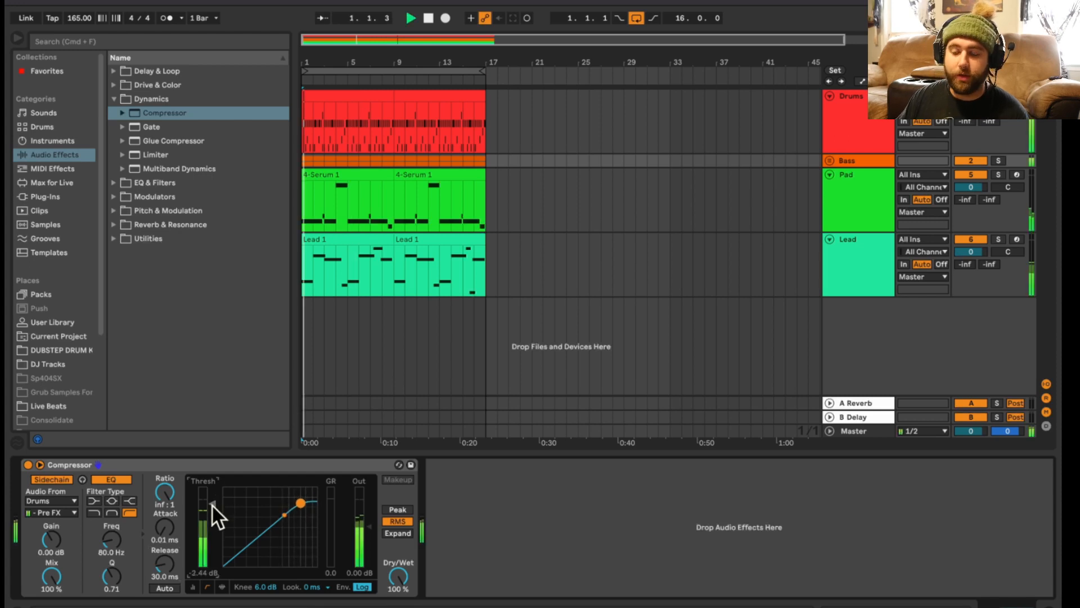
drag(215, 503, 214, 558)
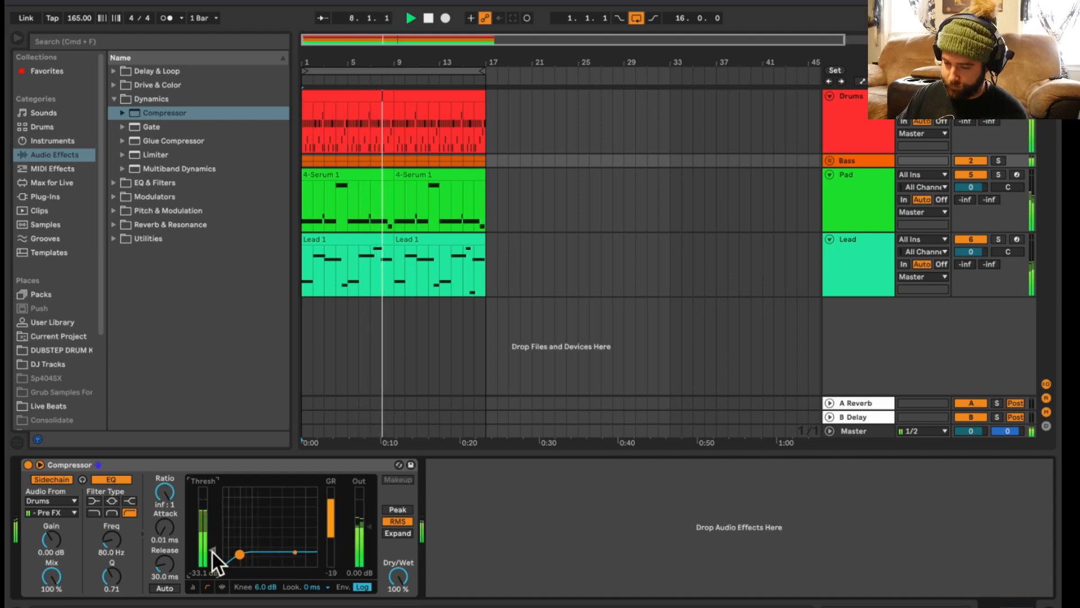
drag(214, 551, 214, 571)
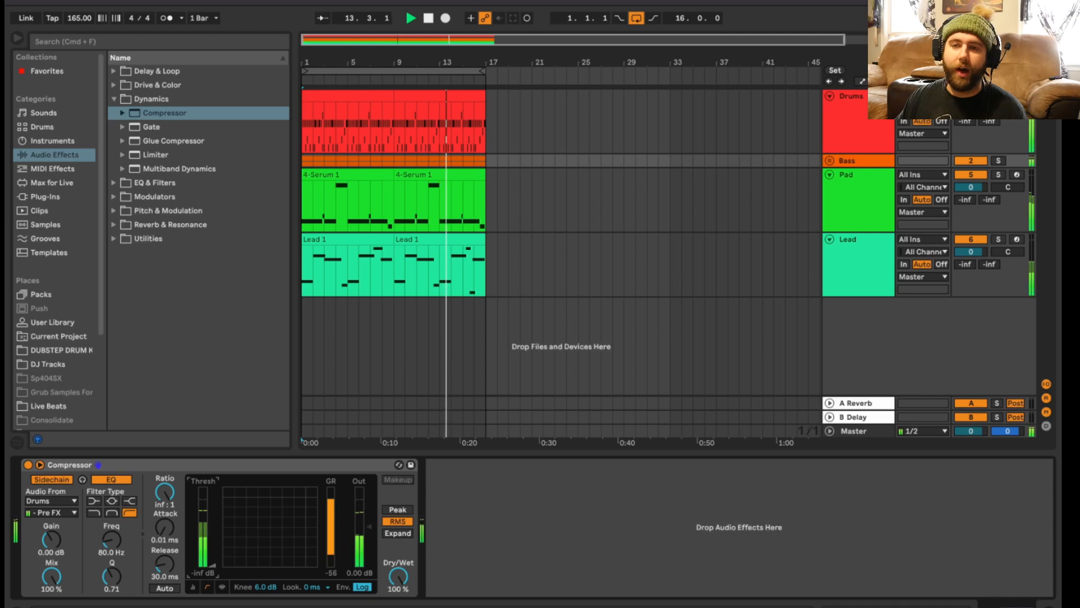
drag(213, 565, 214, 552)
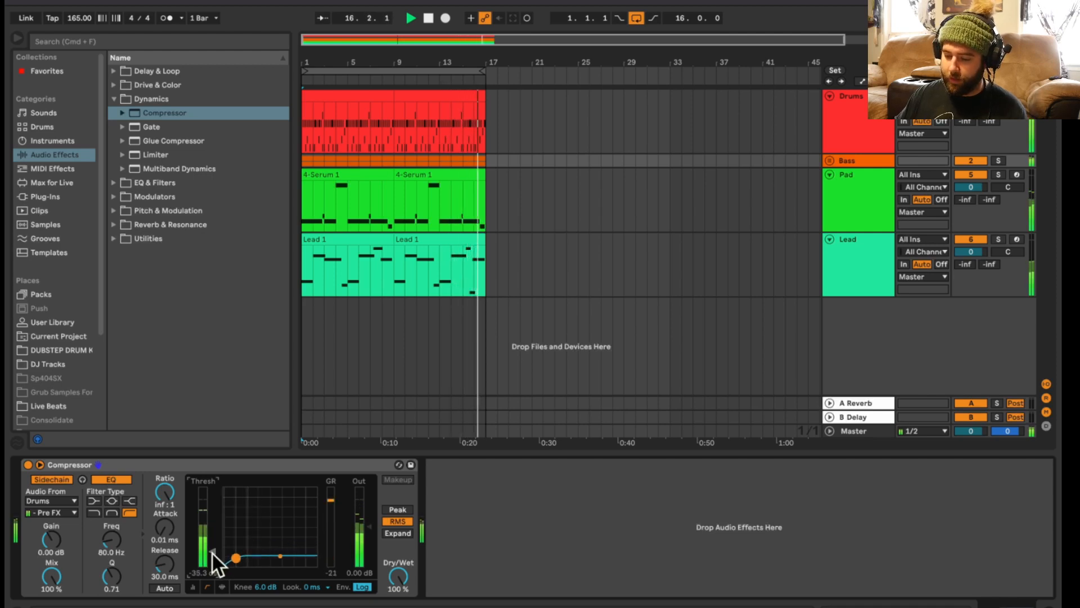
key(space)
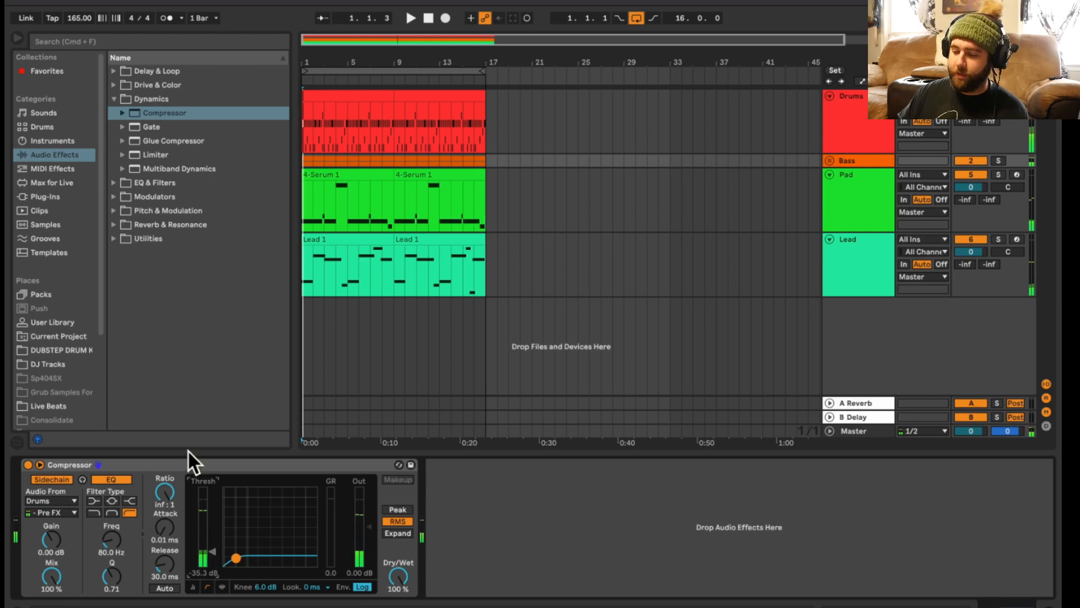
- Duplicate the compressor on the Bass group, set the copy's sidechain source to SNARE(2) Pre FX, and play the result
click(172, 465)
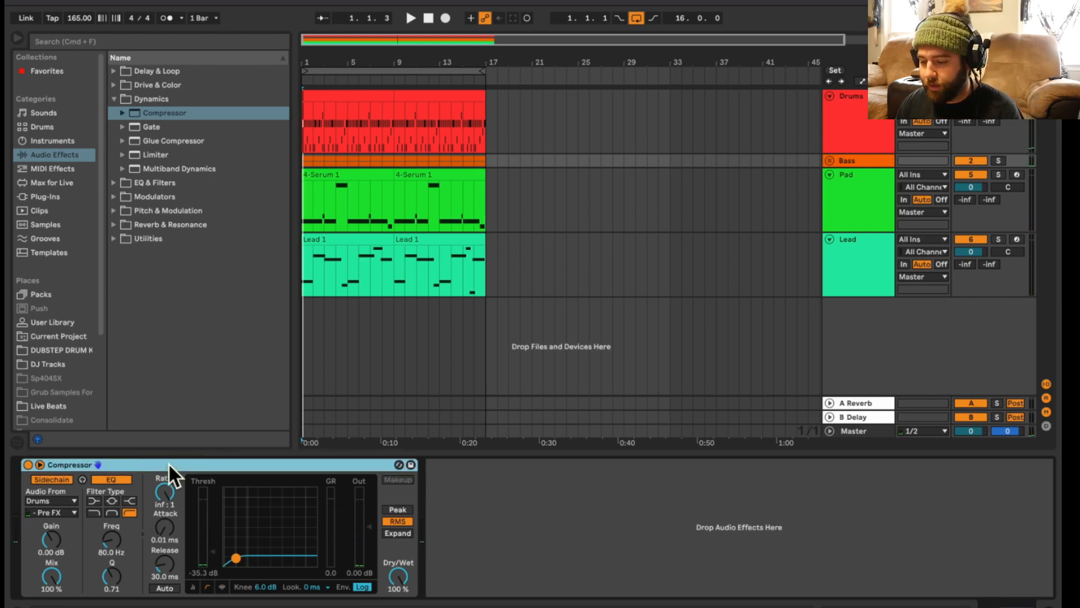
key(super+d)
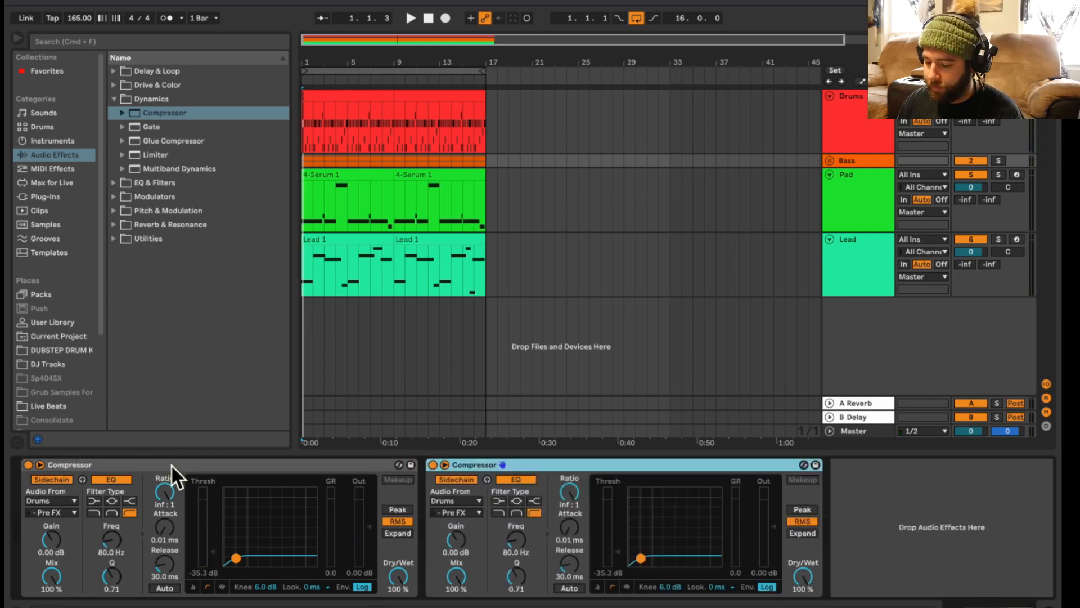
click(449, 513)
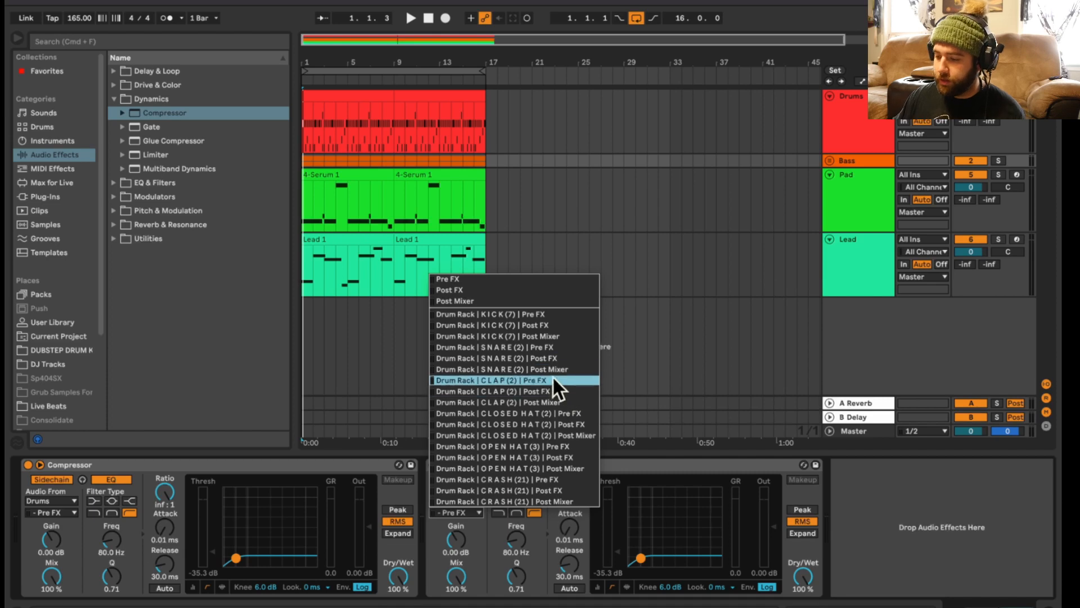
click(547, 350)
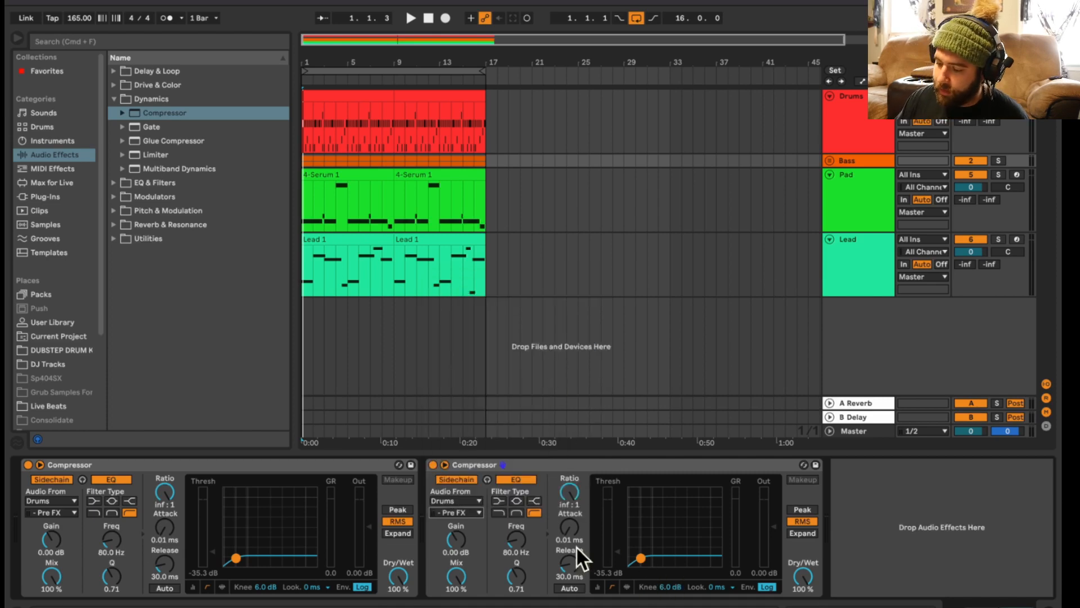
key(space)
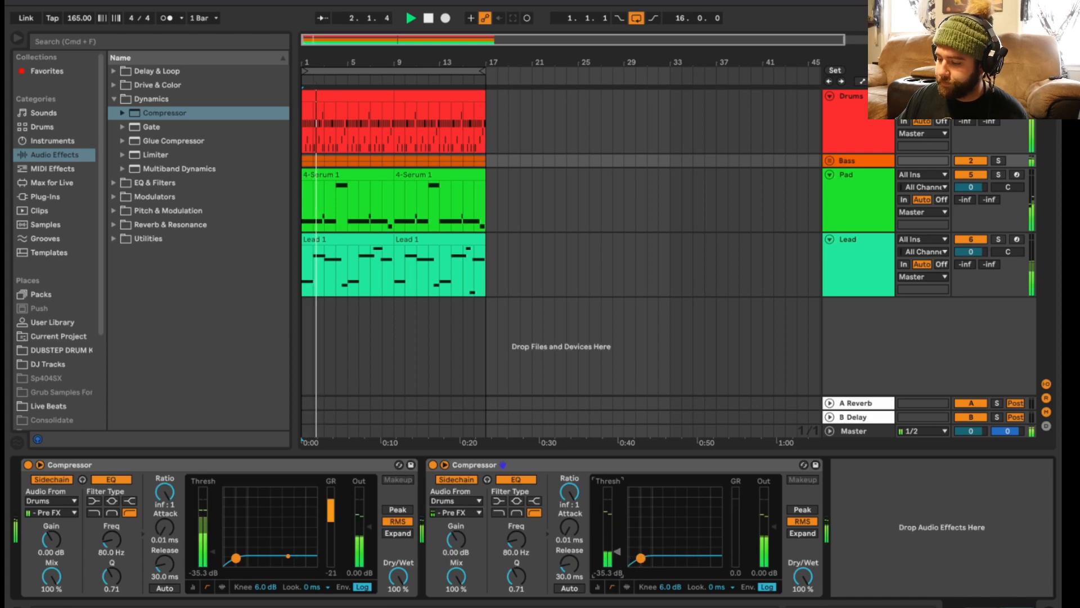
- Adjust the snare-keyed second compressor's threshold on the Bass group to about -34.2 dB while listening to playback
drag(628, 553, 615, 557)
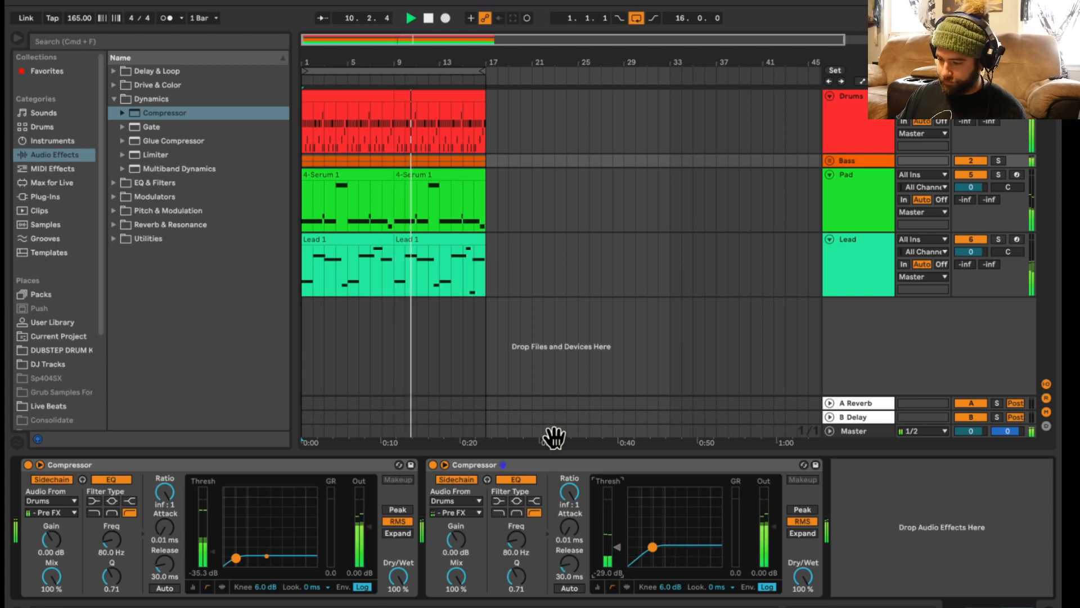
click(626, 557)
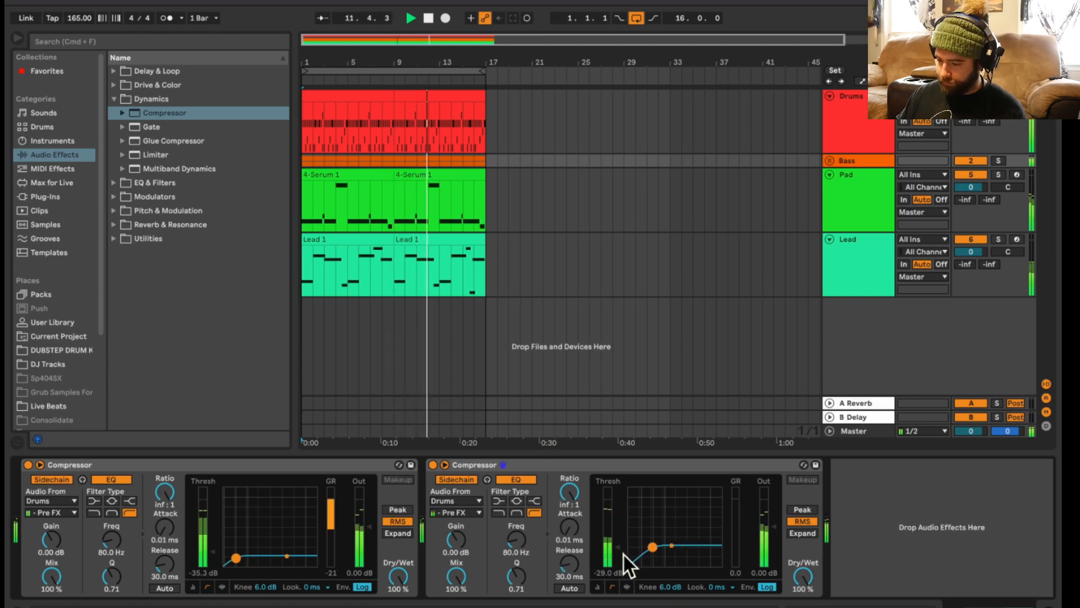
mouse_move(624, 557)
mouse_down()
mouse_move(623, 584)
mouse_move(623, 564)
mouse_up()
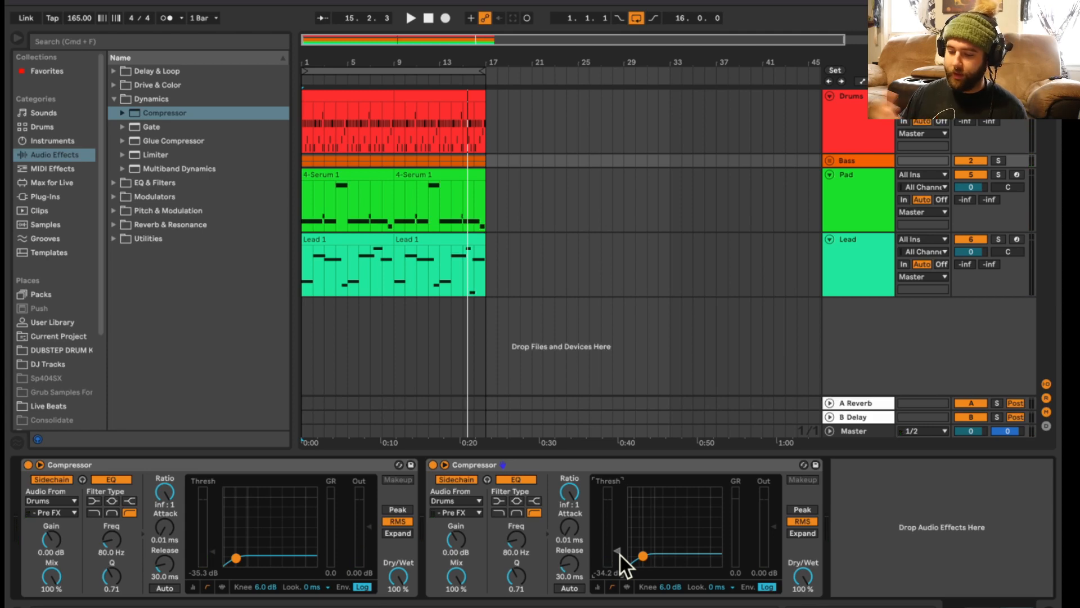
- Delete both compressors from the Bass group
click(305, 471)
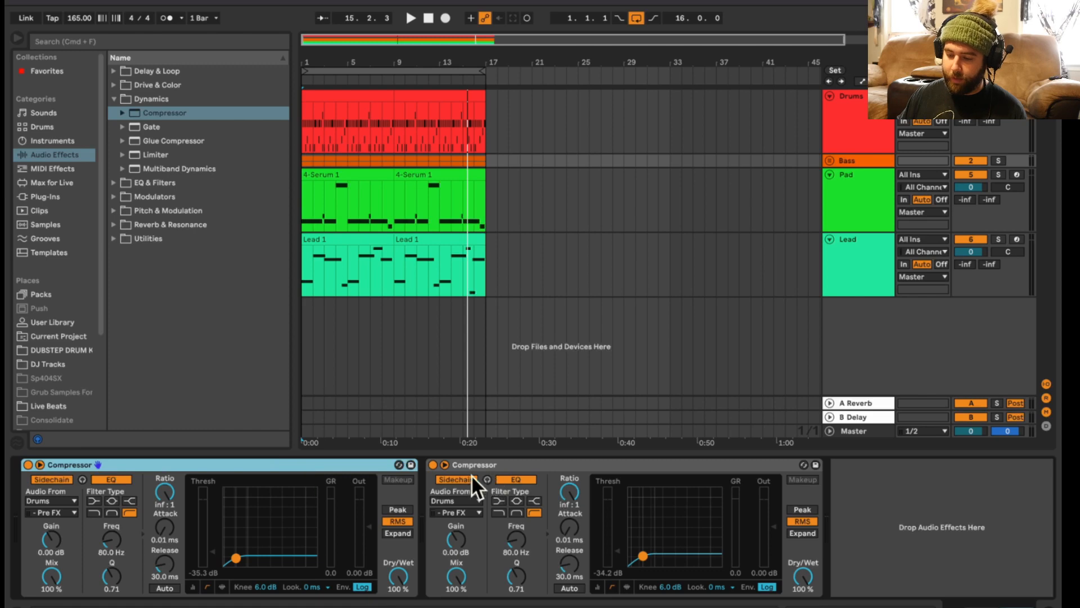
shift+click(537, 469)
key(Delete)
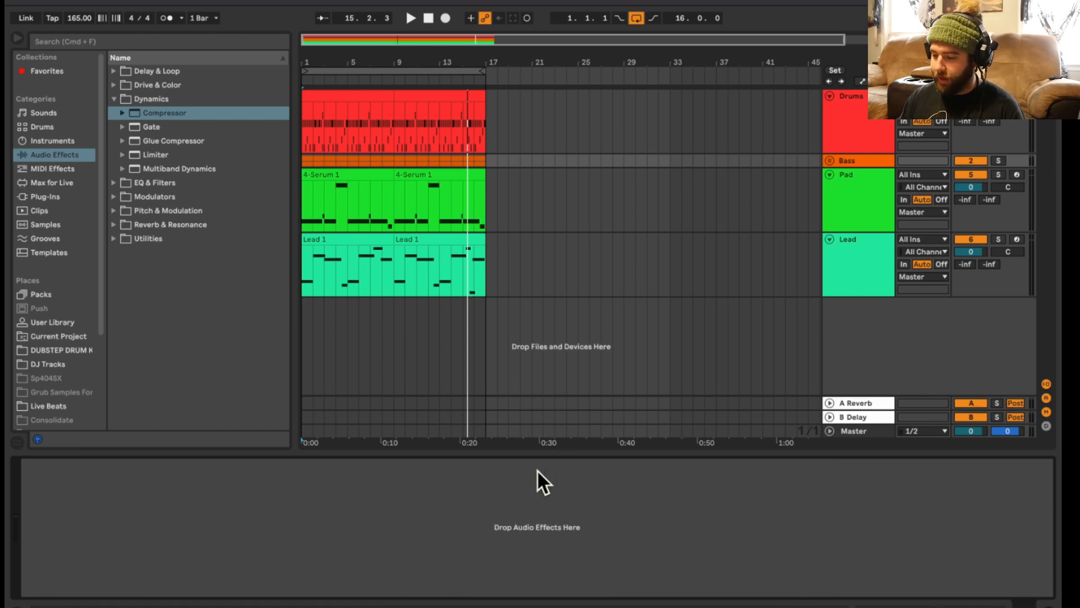
- Group the Bass, Pad and Lead tracks together and name the new group Everything Else
click(851, 162)
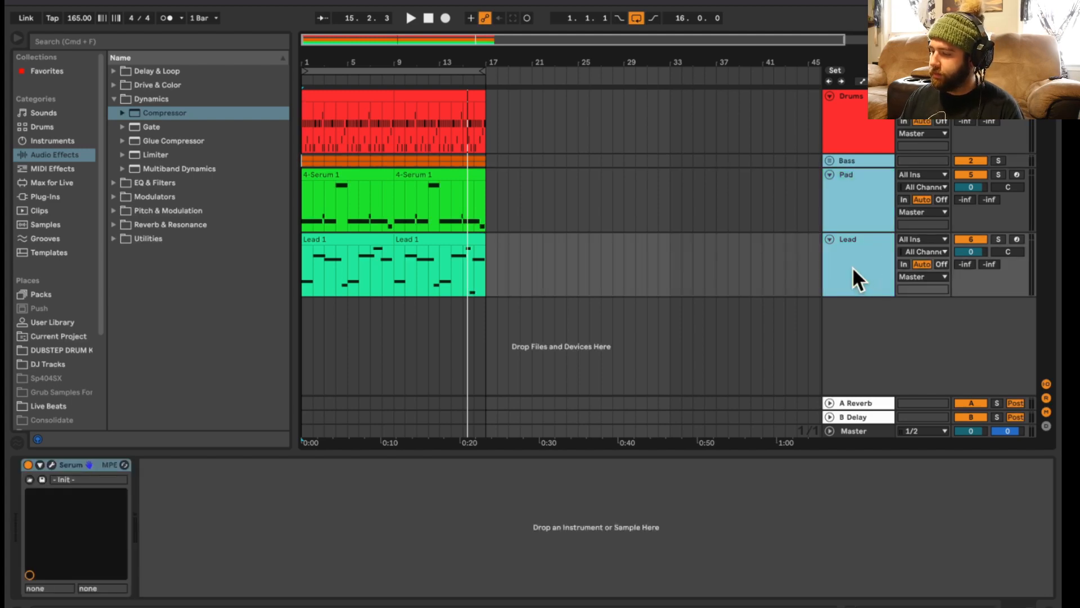
key(super+g)
key(super+r)
text(Everything)
key(Return)
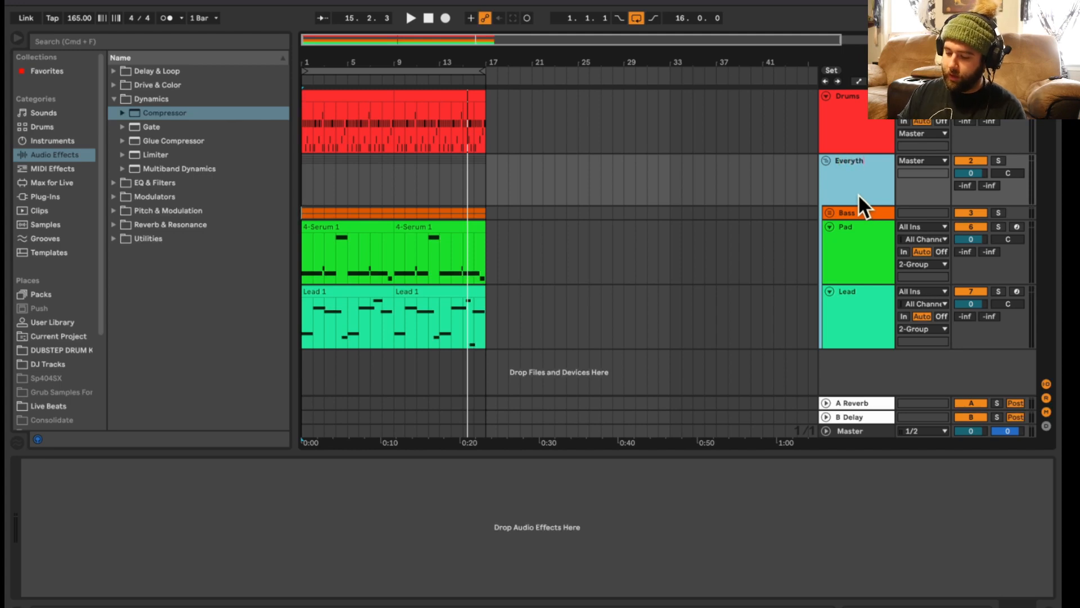
text(ing Else)
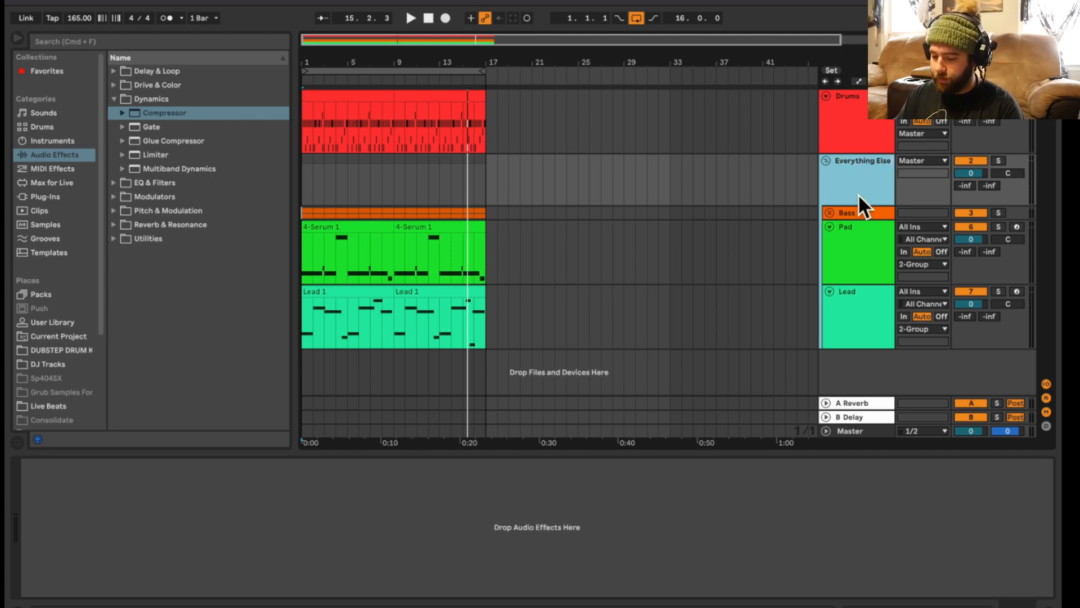
click(827, 161)
click(827, 161)
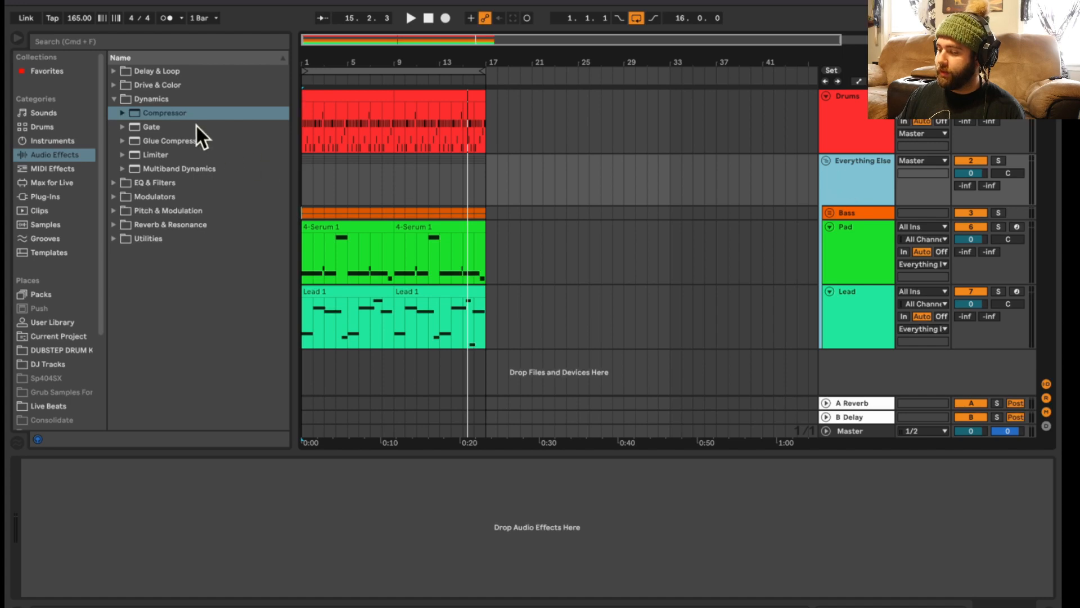
- Add two compressors to the Everything Else group and set the first one's sidechain source to Drums, KICK(7) Pre FX
drag(191, 117, 837, 168)
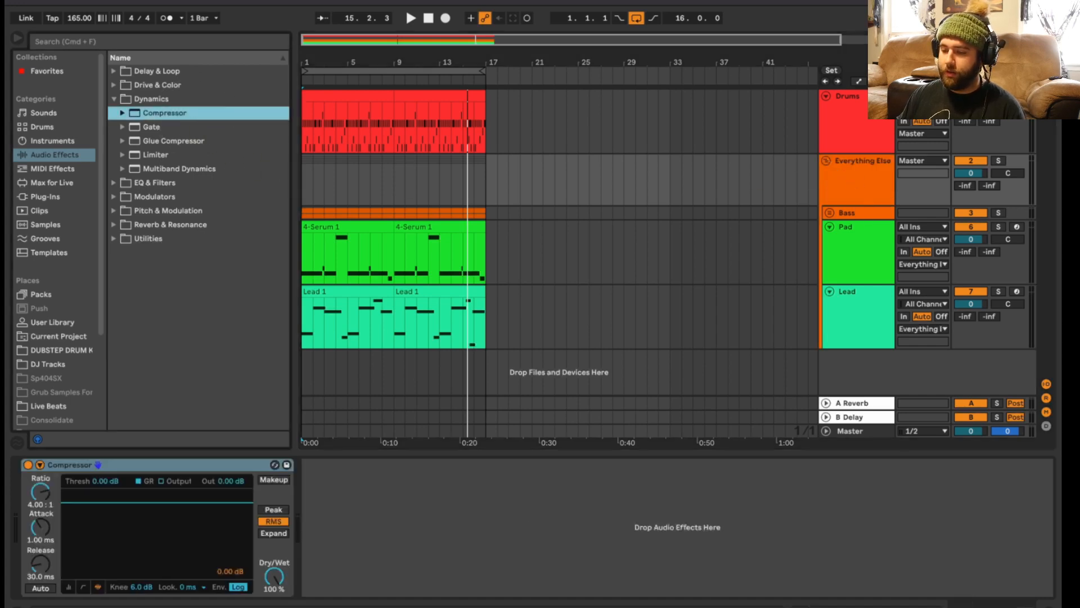
double_click(185, 113)
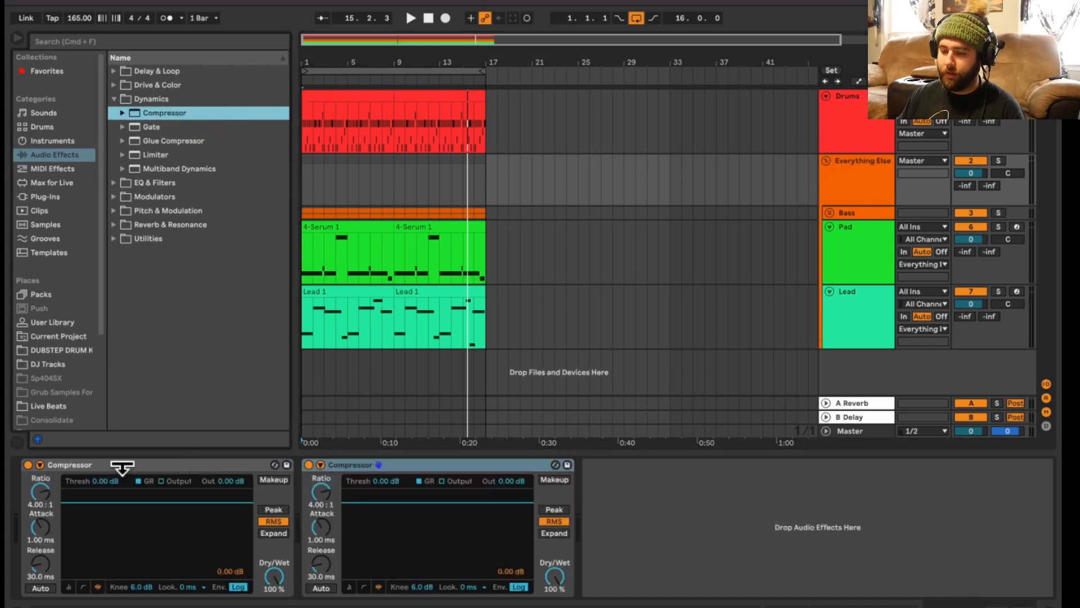
click(41, 465)
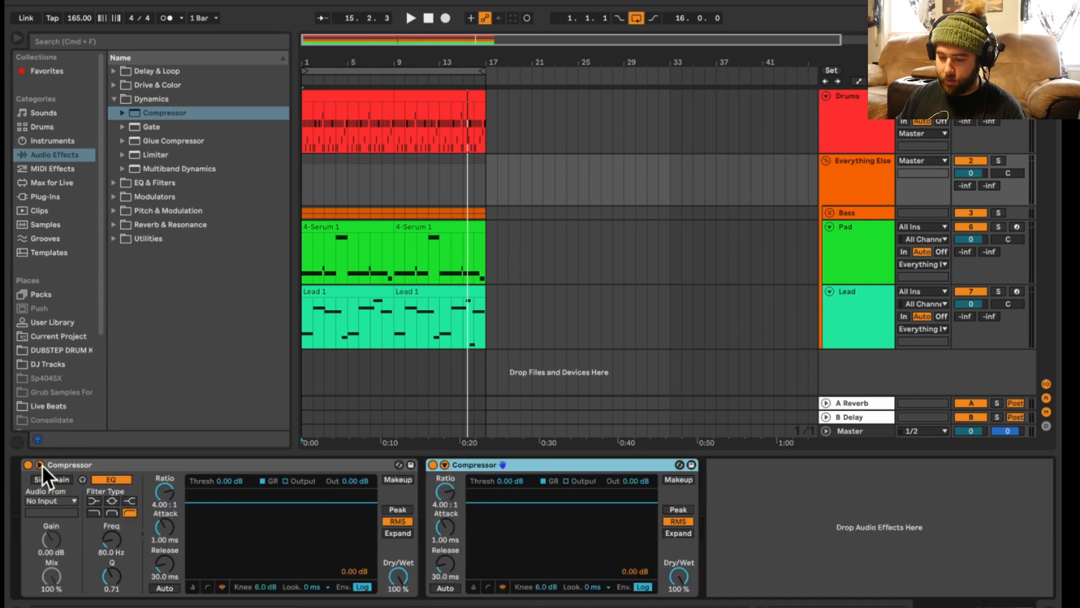
click(55, 500)
click(57, 378)
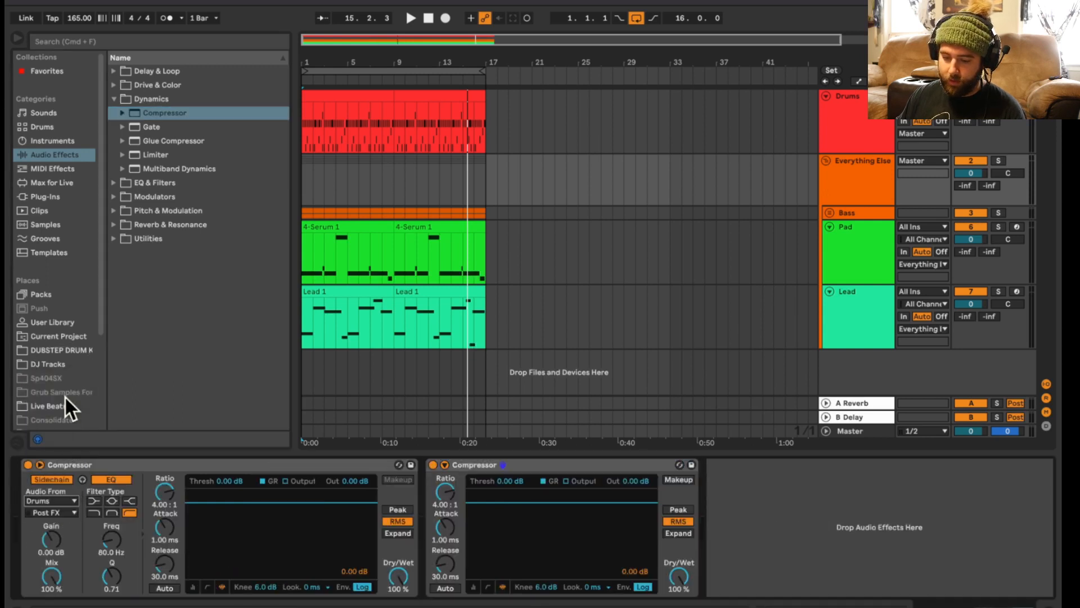
click(52, 512)
click(84, 277)
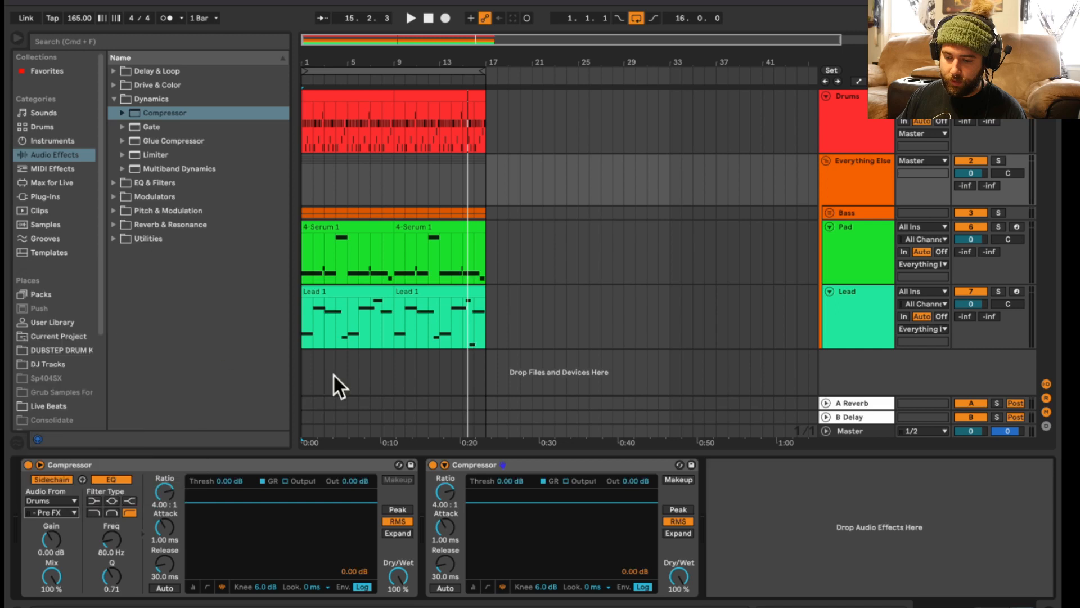
- Set the second compressor's sidechain source to the Drums track, taking the SNARE(2) Pre FX signal
click(445, 464)
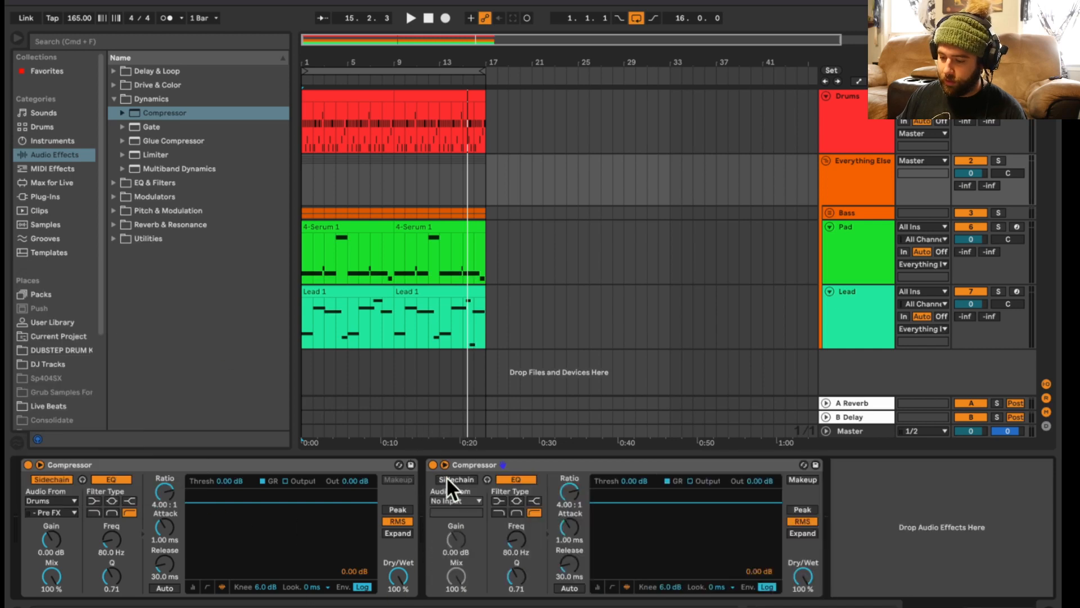
click(461, 500)
click(458, 377)
click(463, 512)
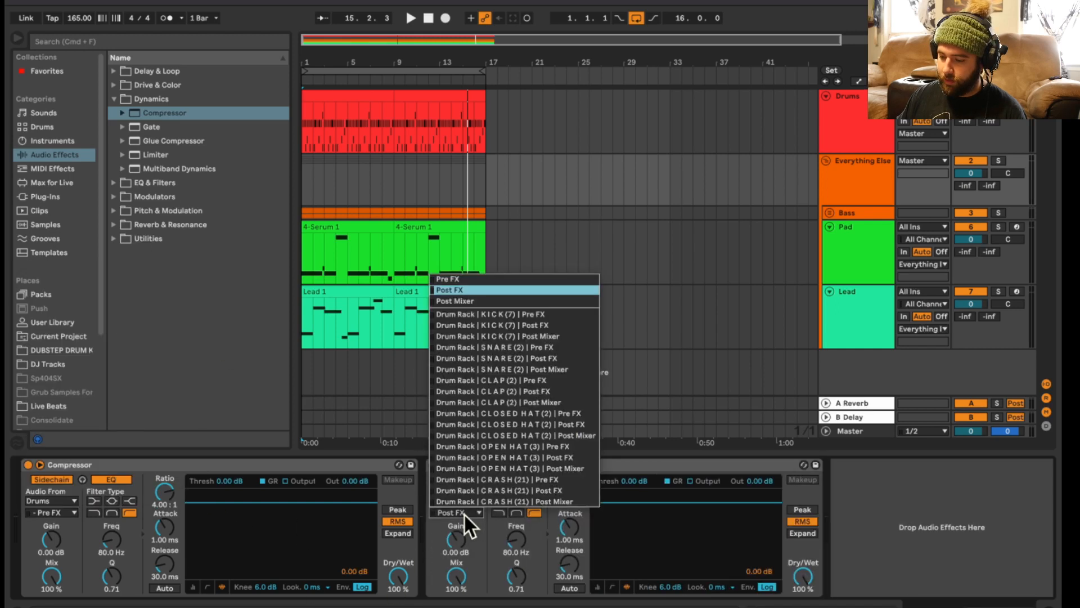
click(528, 353)
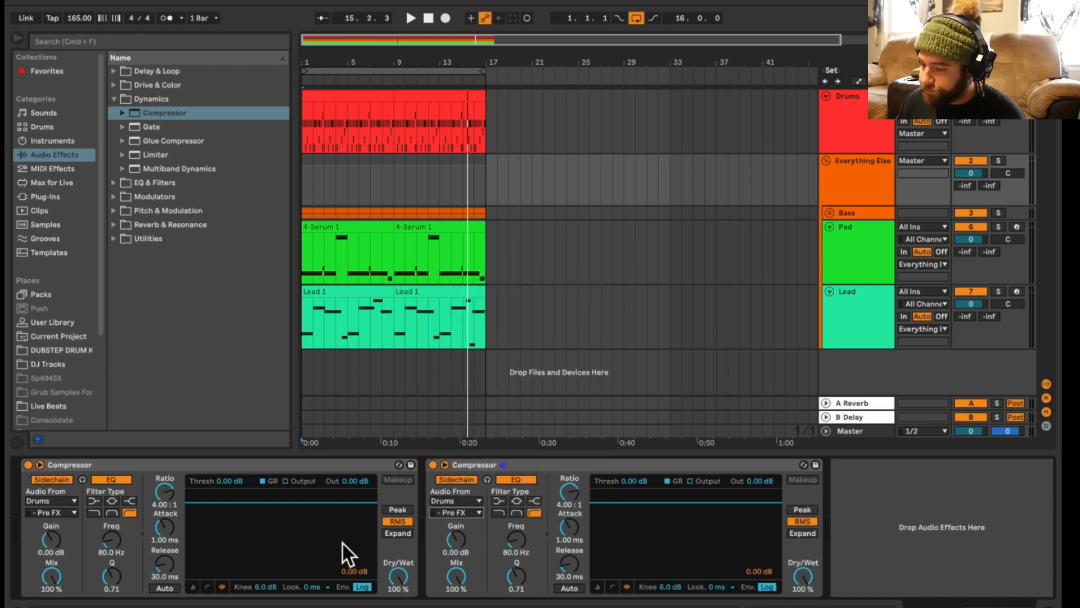
- Show the first compressor's transfer curve; set its ratio to inf : 1, the second's to 18.0 : 1, and both attacks to 0.01 ms
click(208, 587)
drag(175, 497, 174, 461)
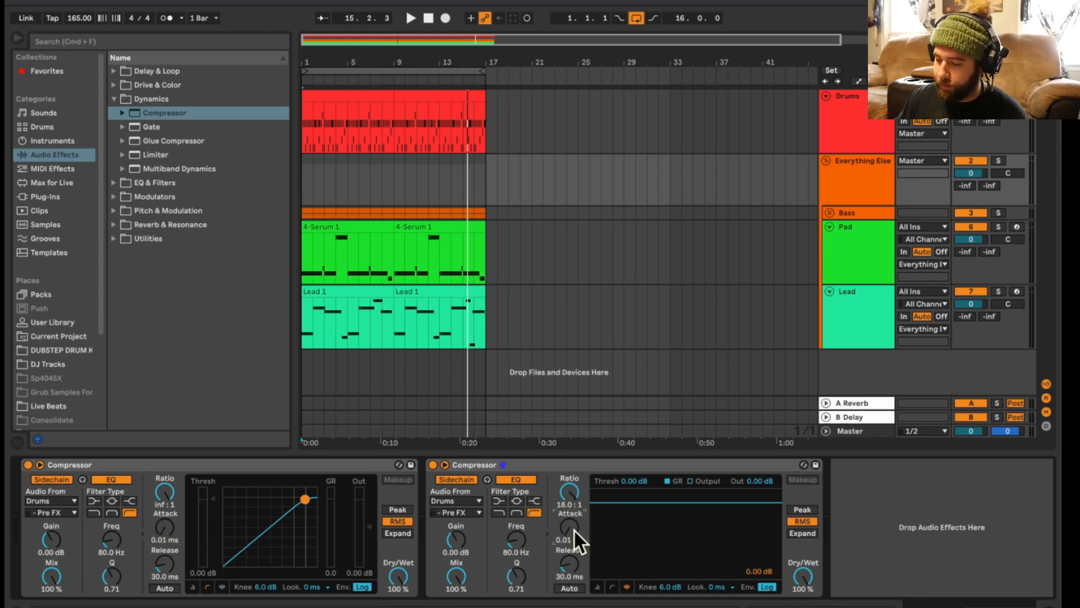
- During playback, lower the first compressor's threshold to about -31 dB and, on its transfer curve view, the second's to about -30 dB
key(space)
drag(305, 499, 305, 528)
drag(214, 531, 215, 555)
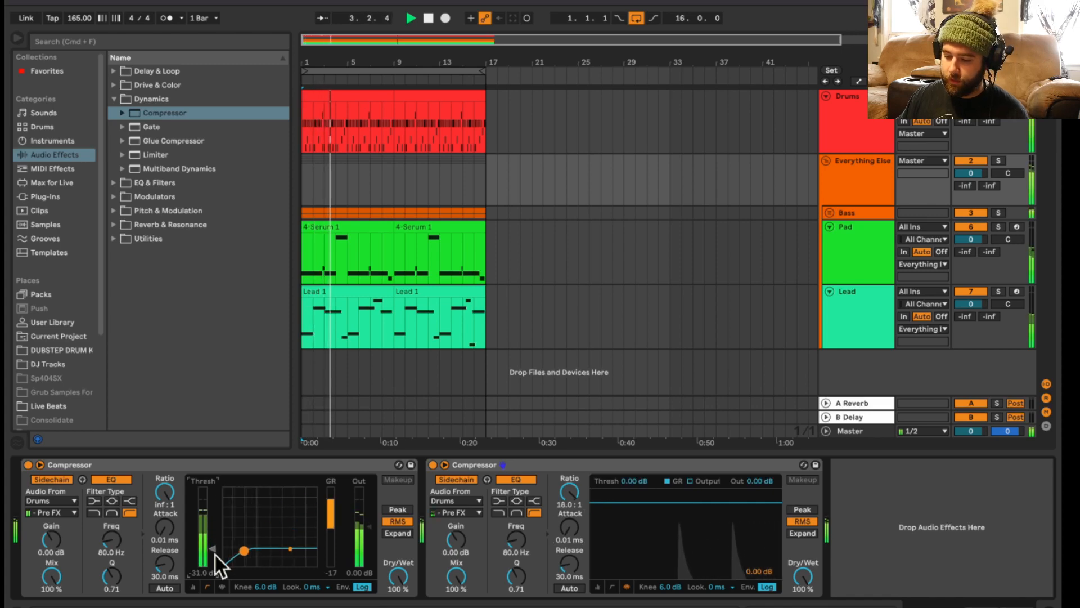
click(612, 586)
drag(619, 500, 619, 547)
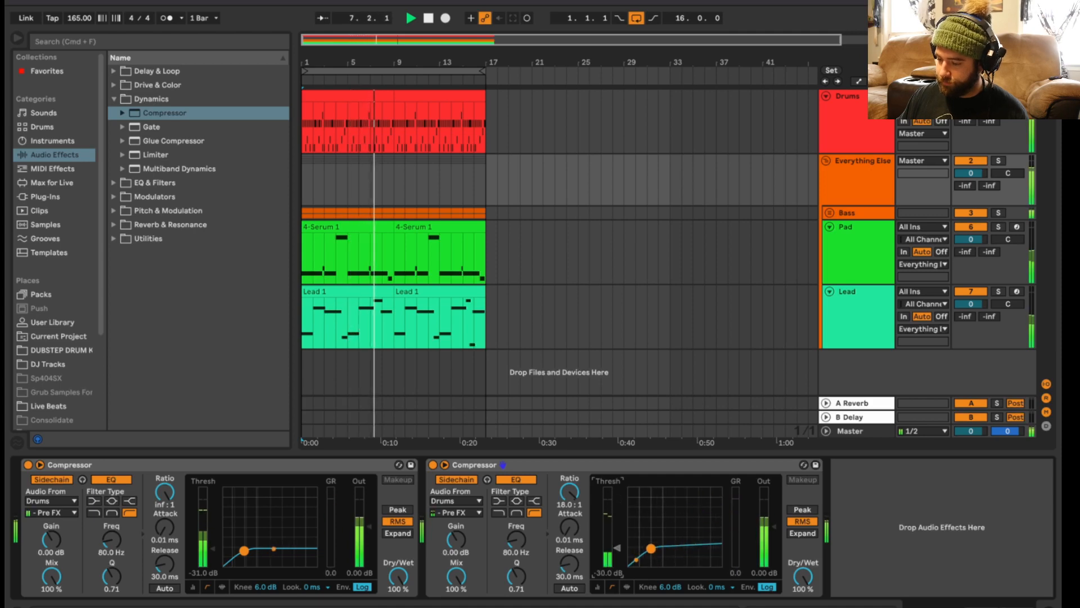
- Collapse the Everything Else group and select the Drums track to display its Drum Rack
click(870, 203)
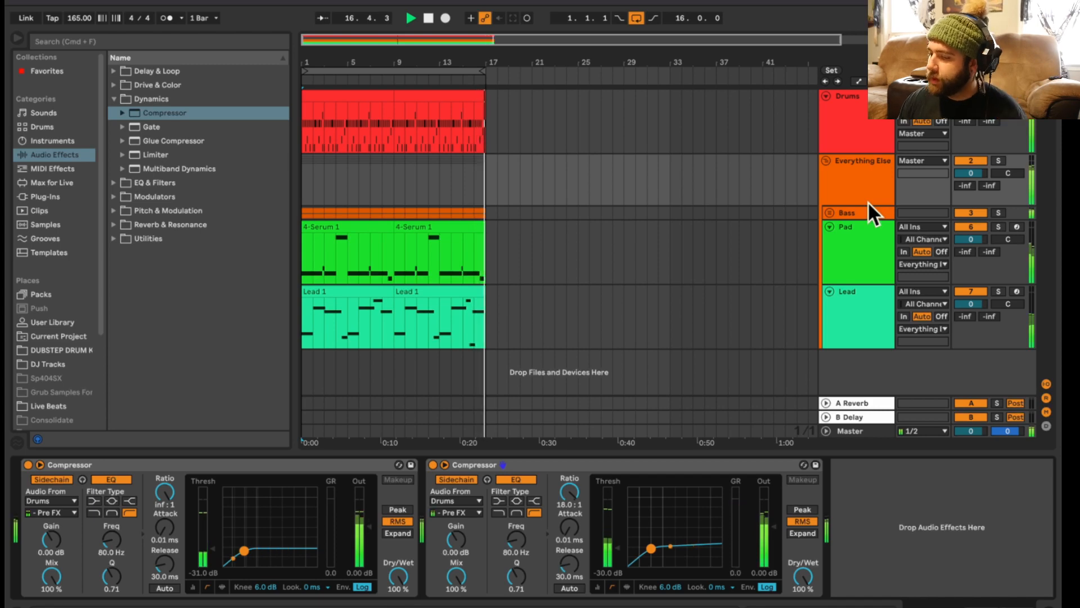
click(825, 160)
click(856, 106)
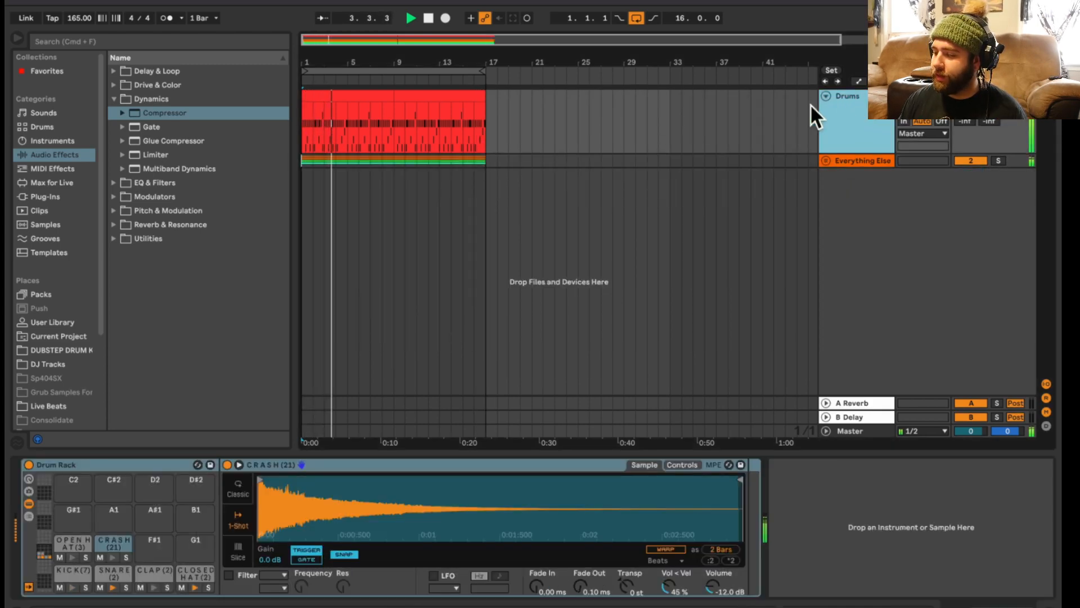